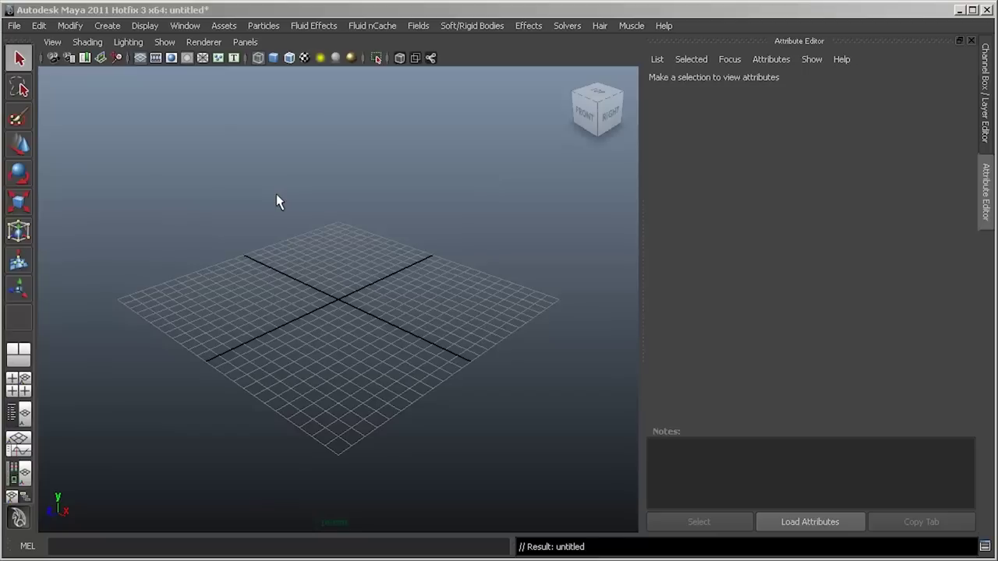
# Step: Turn off interactive creation for NURBS primitives
pyautogui.click(109, 26)
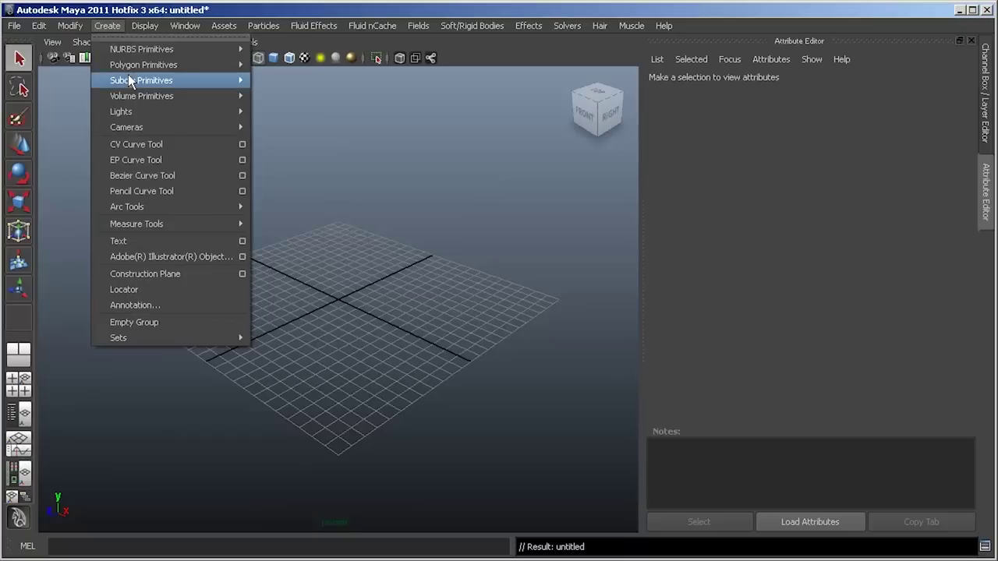
pyautogui.moveTo(187, 65)
pyautogui.moveTo(214, 53)
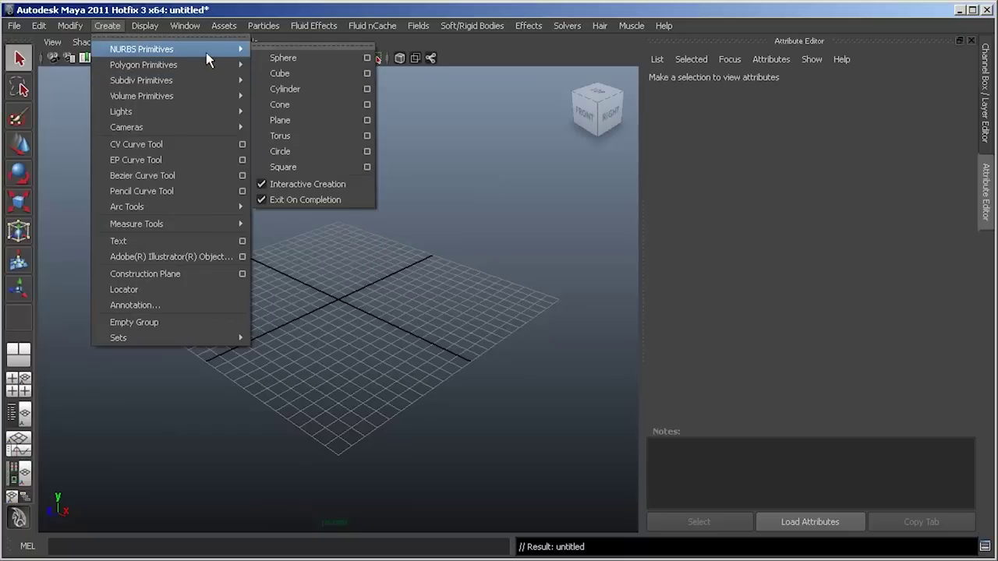
pyautogui.click(283, 60)
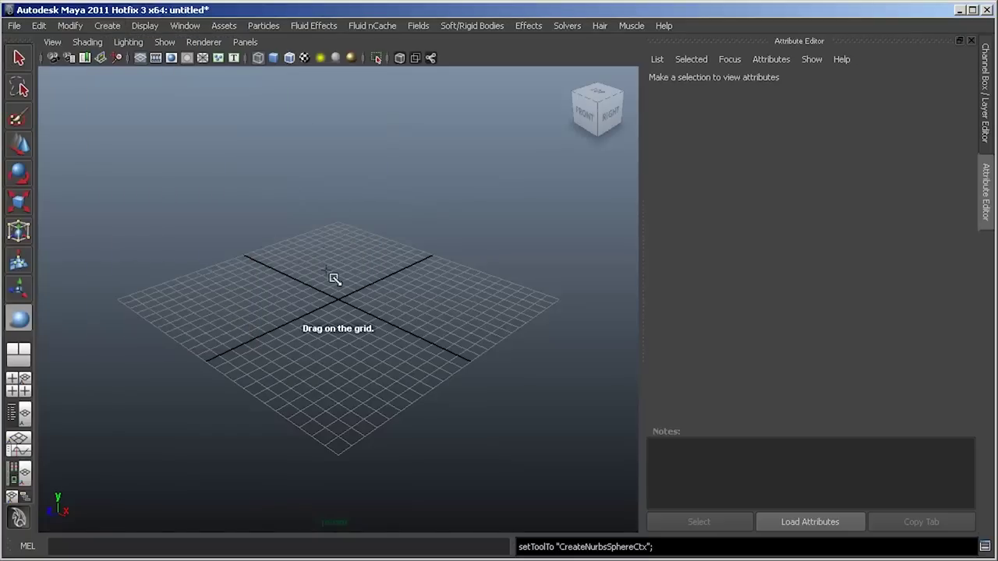
pyautogui.click(108, 26)
pyautogui.moveTo(133, 49)
pyautogui.click(269, 185)
# Step: Create a NURBS sphere at the centre of the grid
pyautogui.click(107, 26)
pyautogui.click(282, 57)
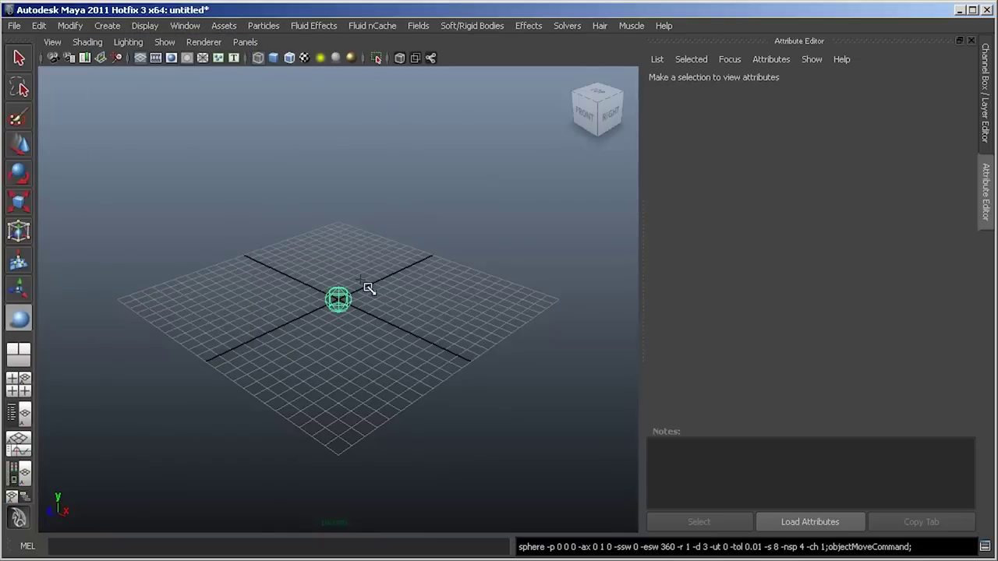
pyautogui.keyDown('alt'); pyautogui.moveTo(341, 299); pyautogui.dragTo(363, 257); pyautogui.keyUp('alt')
pyautogui.scroll(5, 385, 261)
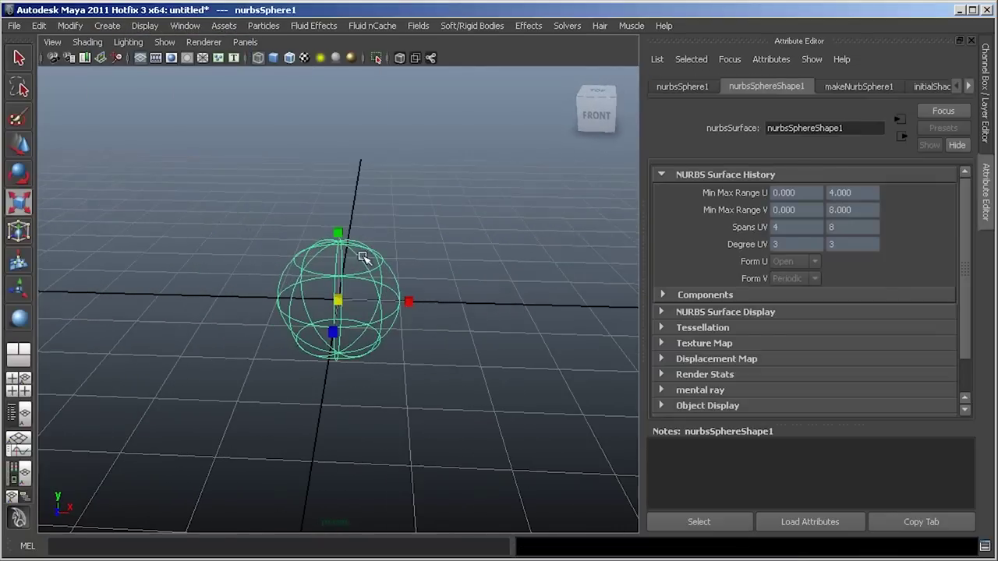
# Step: Create a default spot light in the scene
pyautogui.click(108, 26)
pyautogui.moveTo(153, 110)
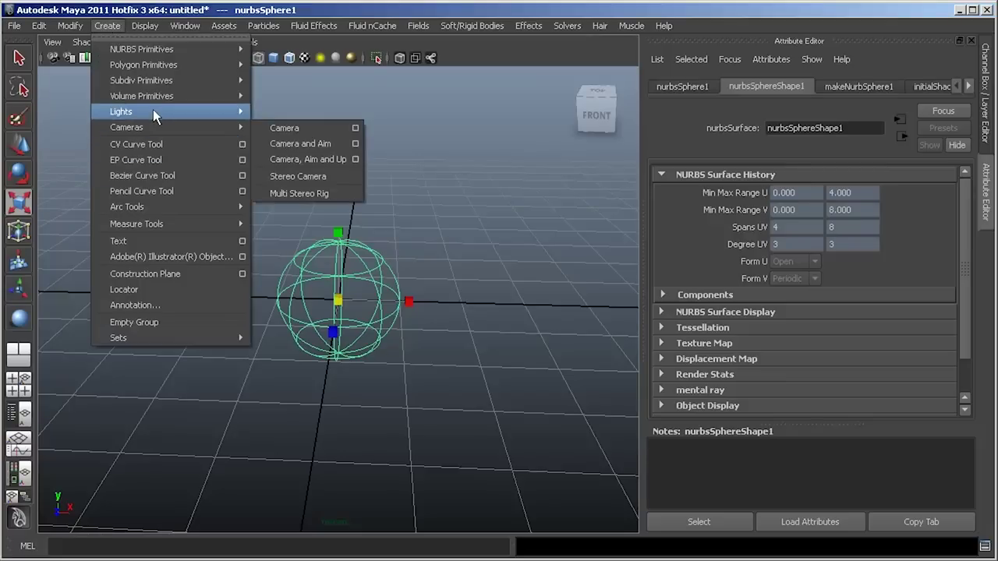
pyautogui.click(312, 173)
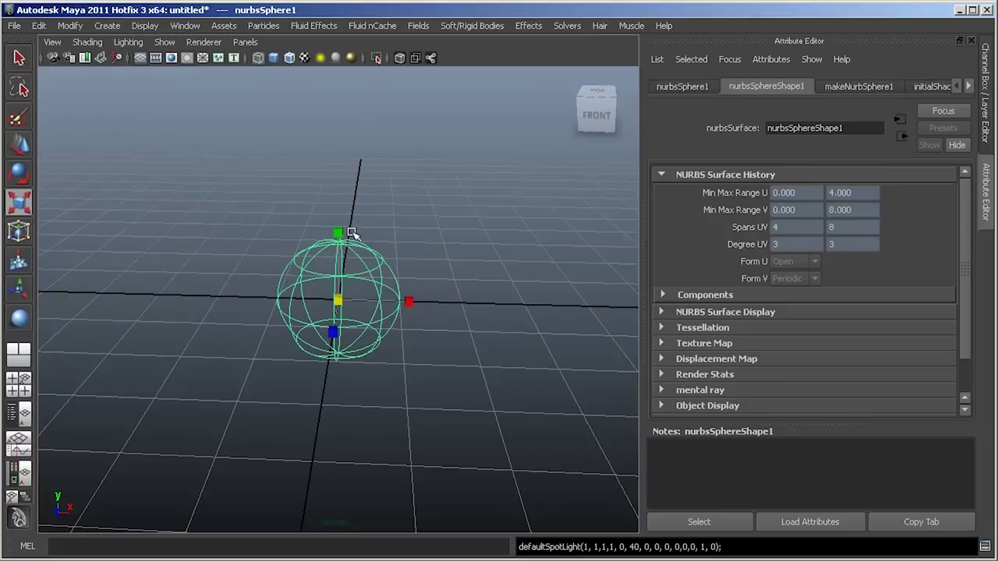
# Step: Position the spot light above and to one side of the sphere, with its aim point at the sphere's centre
pyautogui.keyDown('alt'); pyautogui.moveTo(397, 225); pyautogui.dragTo(488, 250); pyautogui.keyUp('alt')
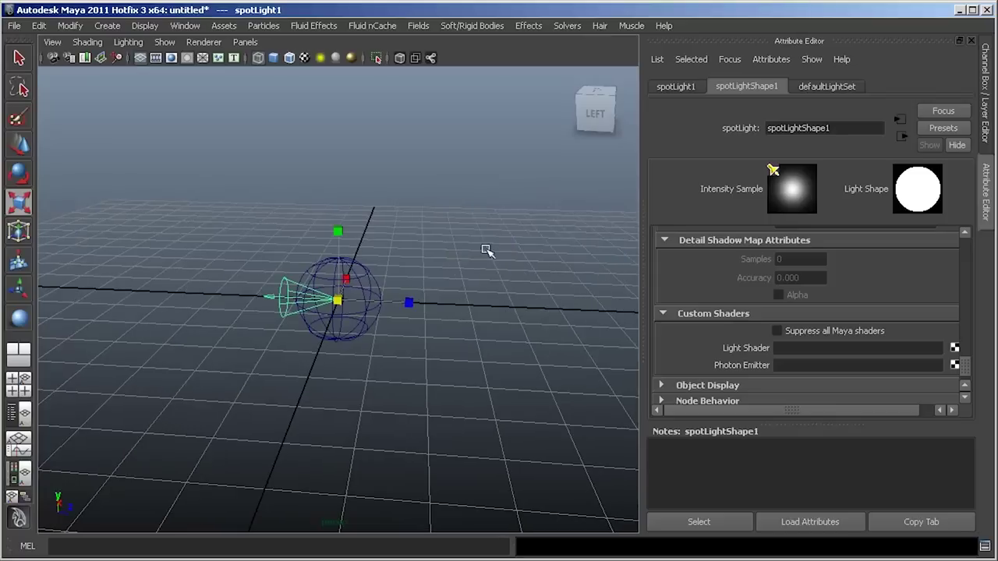
pyautogui.press('t')
pyautogui.click(411, 304)
pyautogui.moveTo(394, 309); pyautogui.dragTo(594, 313)
pyautogui.scroll(-2, 594, 314)
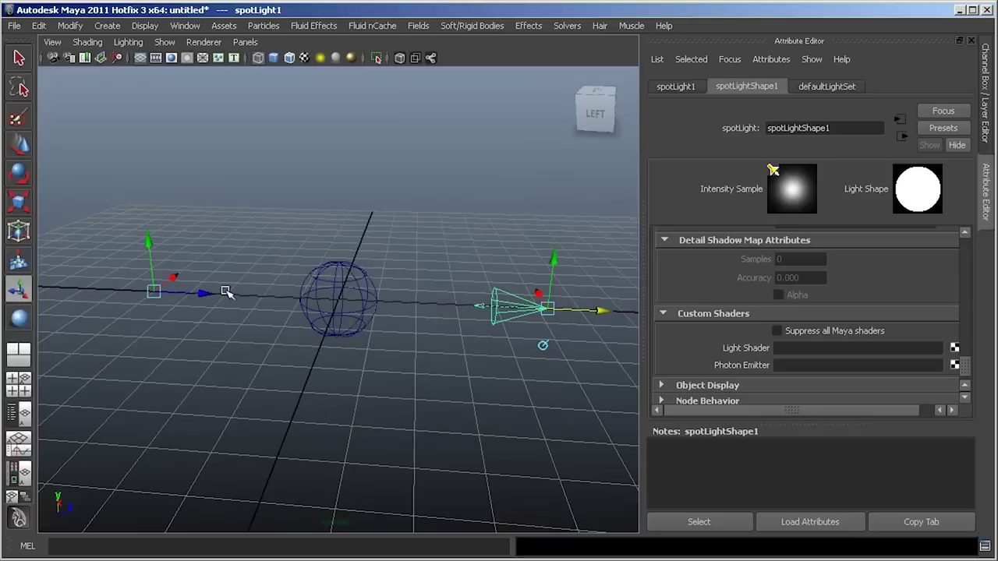
pyautogui.moveTo(204, 295); pyautogui.dragTo(390, 269)
pyautogui.moveTo(537, 246); pyautogui.dragTo(520, 158)
pyautogui.moveTo(602, 138); pyautogui.dragTo(549, 139)
# Step: Look through the selected spot light, bring it closer to the sphere and display the scene smooth shaded
pyautogui.click(245, 42)
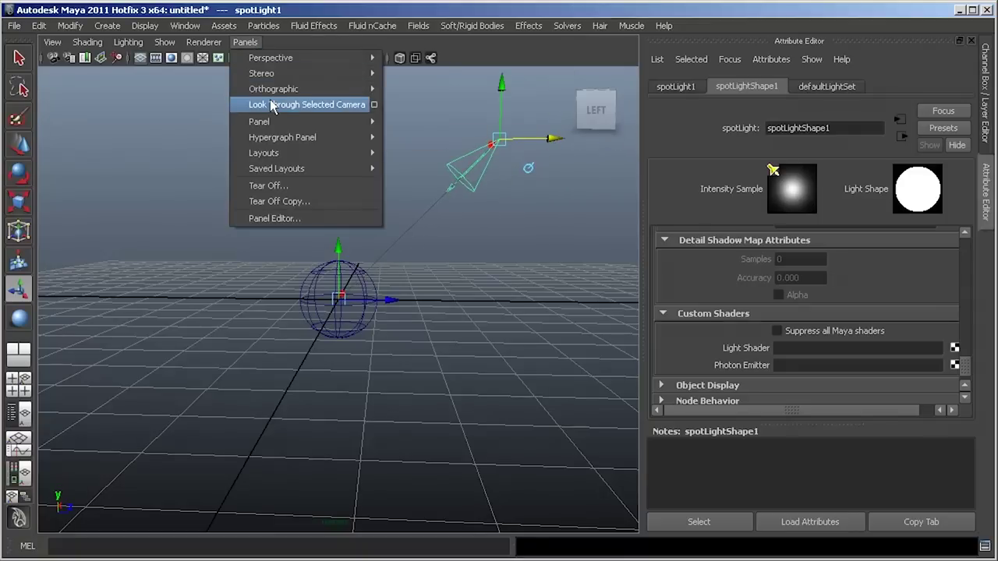
pyautogui.click(457, 101)
pyautogui.click(246, 43)
pyautogui.click(260, 98)
pyautogui.keyDown('alt'); pyautogui.moveTo(422, 188); pyautogui.dragTo(571, 194, button='right'); pyautogui.keyUp('alt')
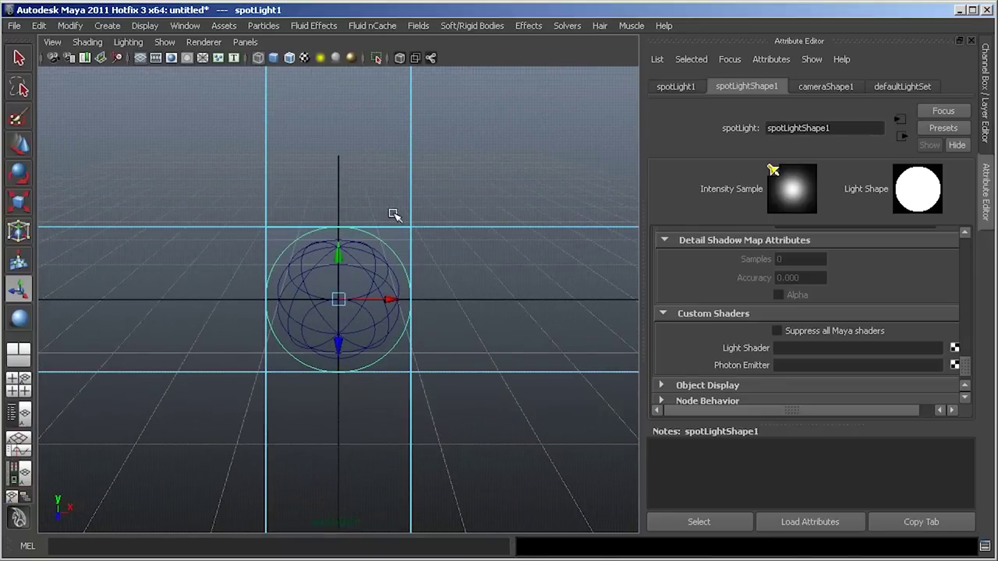
pyautogui.keyDown('alt'); pyautogui.moveTo(361, 319); pyautogui.dragTo(365, 318, button='right'); pyautogui.keyUp('alt')
pyautogui.press('5')
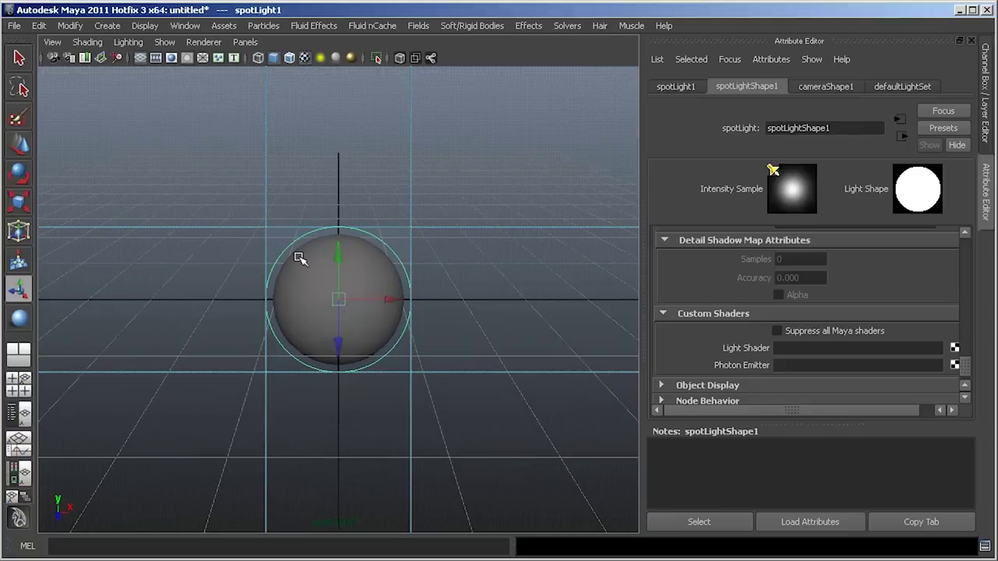
# Step: Create a camera and look through it in the viewport
pyautogui.click(106, 26)
pyautogui.moveTo(142, 127)
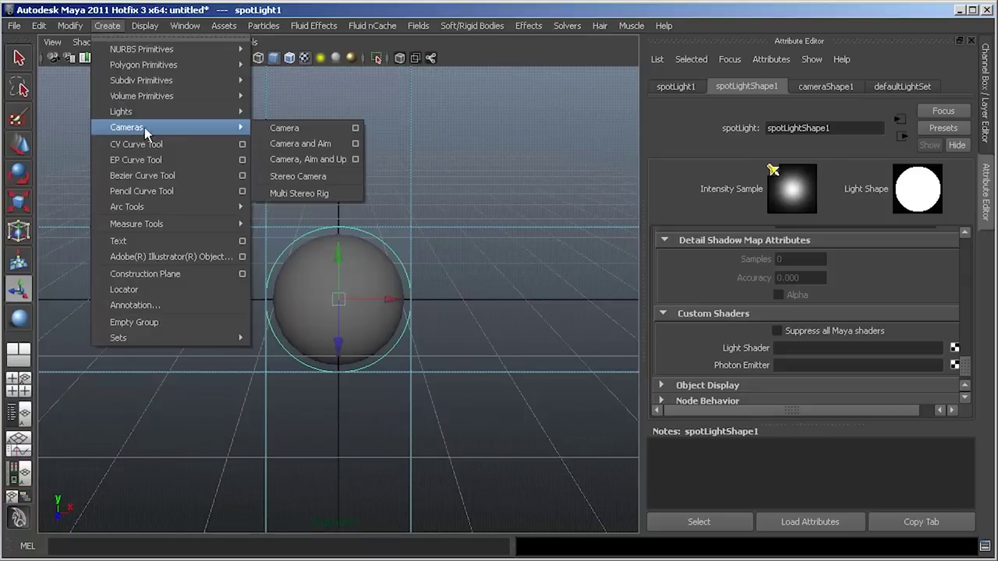
pyautogui.click(281, 126)
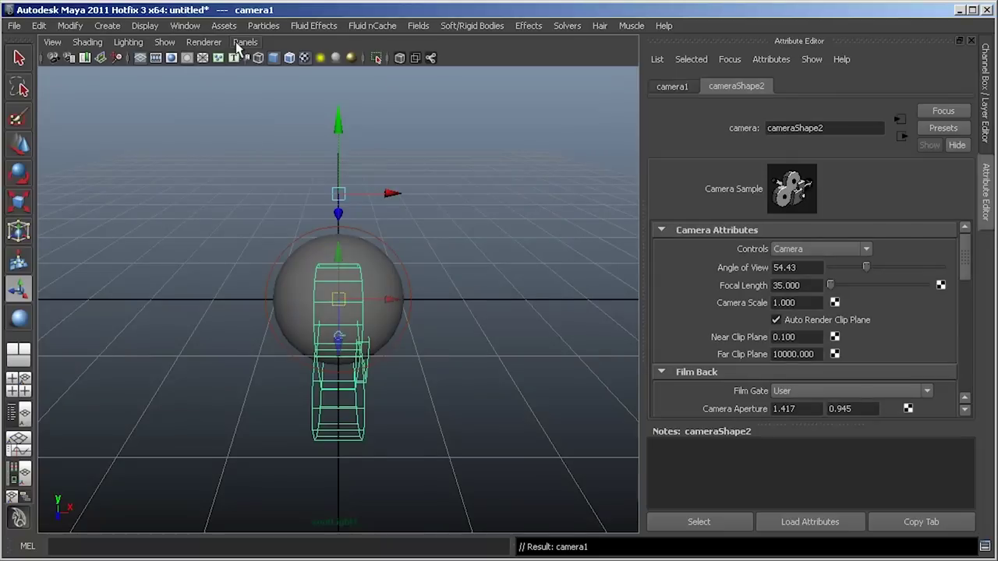
pyautogui.click(245, 43)
pyautogui.click(421, 58)
pyautogui.click(254, 45)
pyautogui.moveTo(275, 64)
pyautogui.click(437, 59)
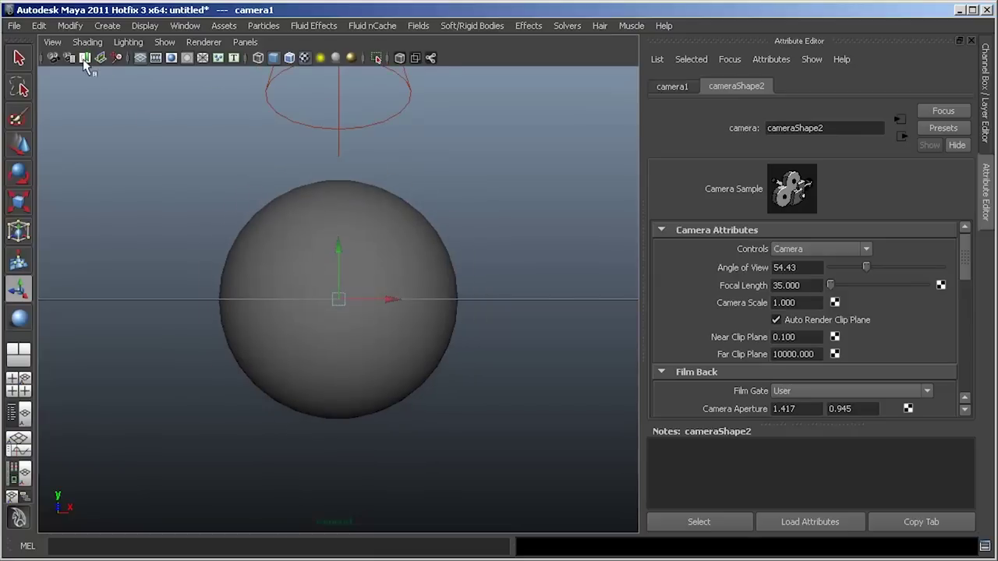
# Step: Display the resolution gate for camera1 and frame the sphere from the side with the light above it
pyautogui.click(52, 42)
pyautogui.moveTo(139, 209)
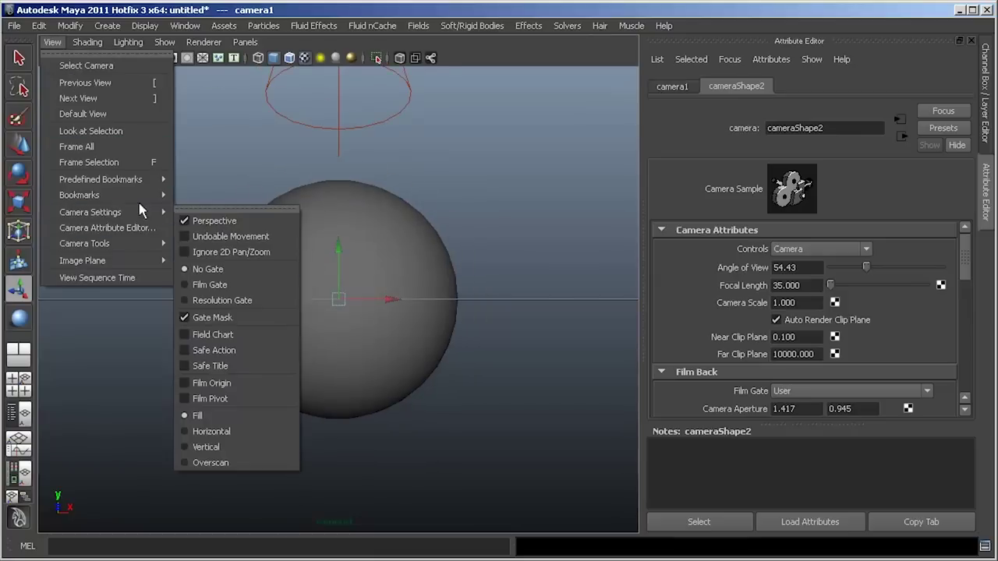
pyautogui.click(222, 301)
pyautogui.keyDown('alt'); pyautogui.moveTo(393, 294); pyautogui.dragTo(401, 268); pyautogui.keyUp('alt')
pyautogui.click(541, 292)
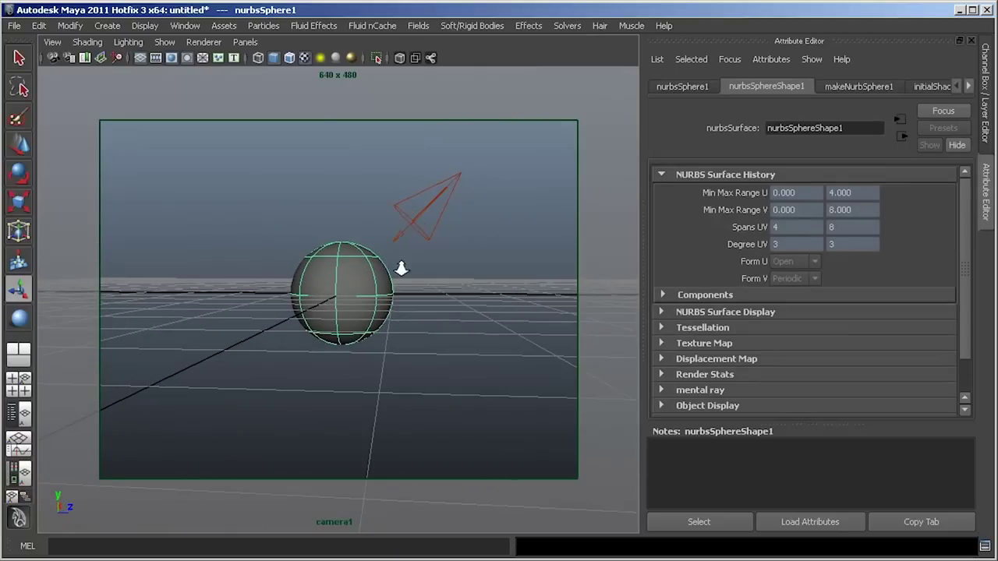
# Step: Move the spot light farther from the sphere along its own object axis
pyautogui.click(449, 172)
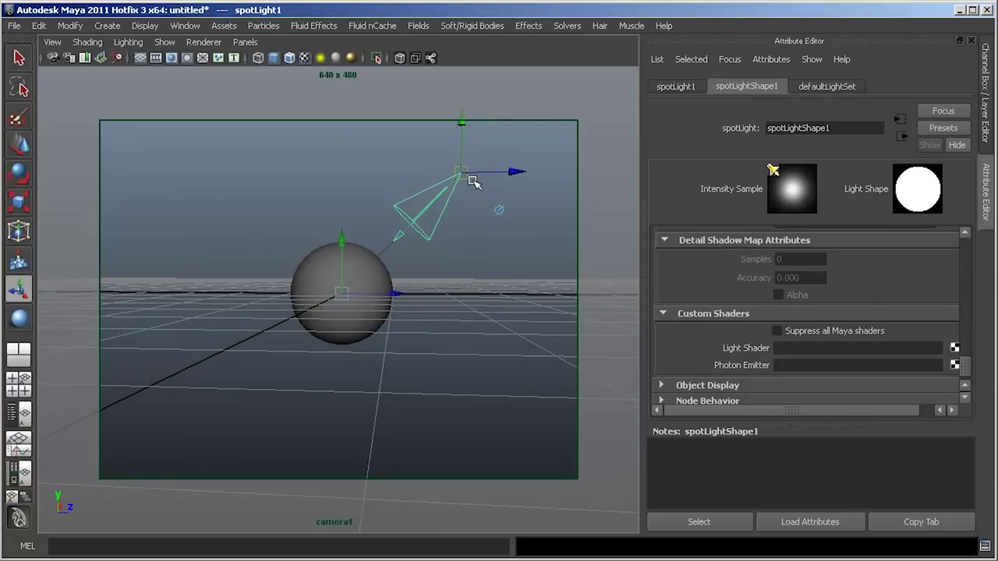
pyautogui.press('t')
pyautogui.doubleClick(21, 153)
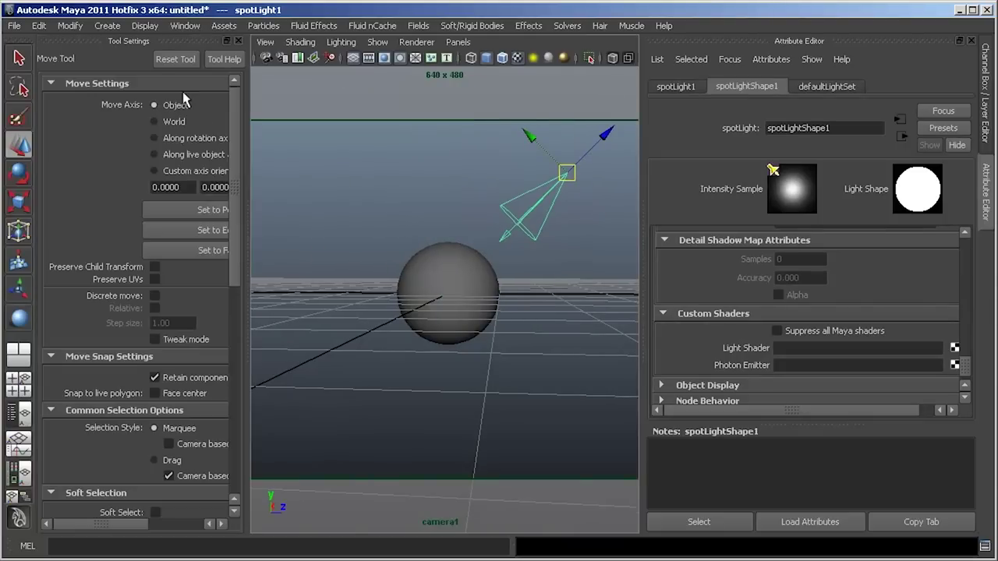
pyautogui.click(238, 41)
pyautogui.moveTo(503, 134); pyautogui.dragTo(635, 73)
# Step: Look through the selected spot light to see its cone around the sphere
pyautogui.click(245, 42)
pyautogui.click(279, 85)
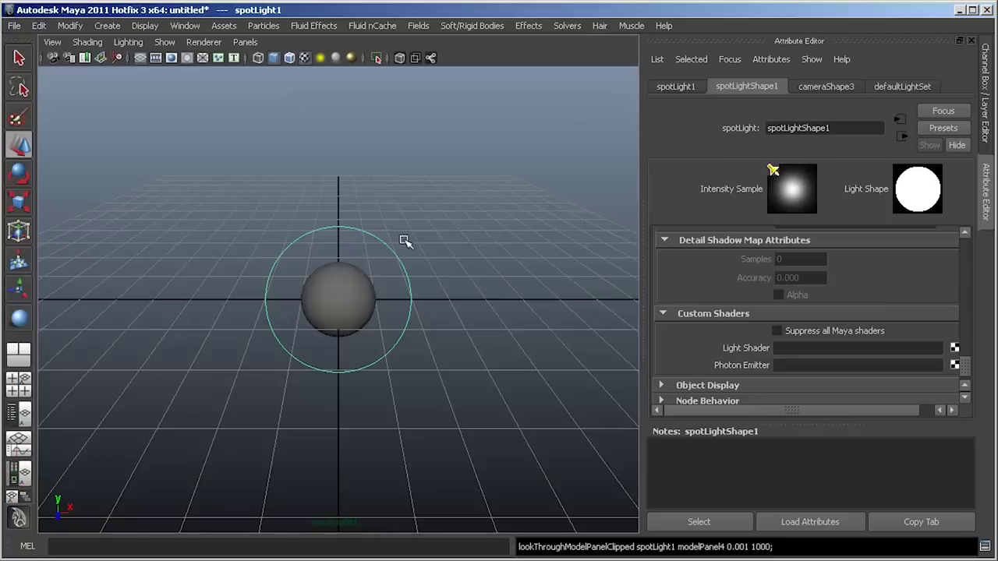
pyautogui.scroll(10, 788, 319)
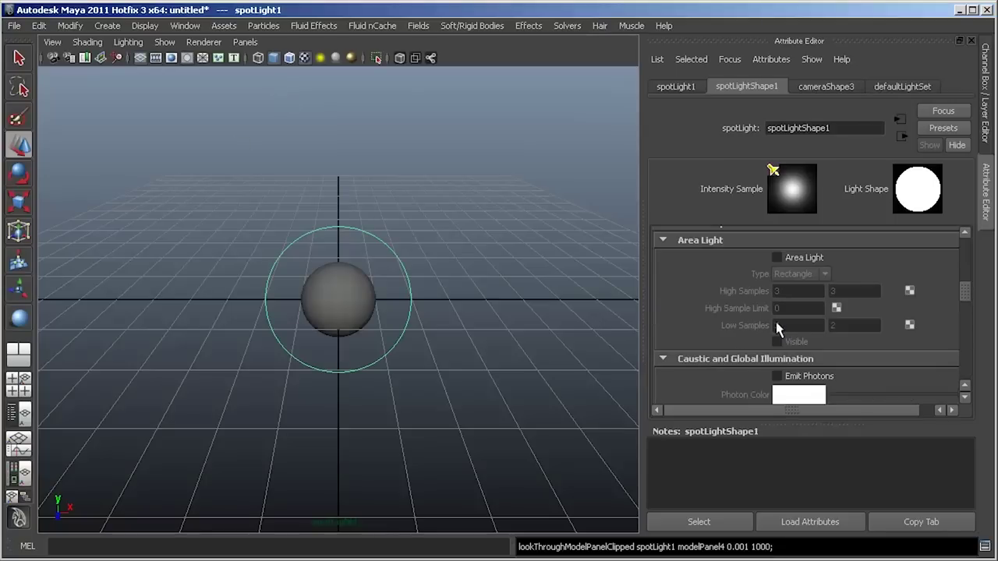
# Step: Try a negative penumbra angle on the spot light and reset it to 0
pyautogui.keyDown('ctrl'); pyautogui.moveTo(800, 263); pyautogui.dragTo(359, 243); pyautogui.keyUp('ctrl')
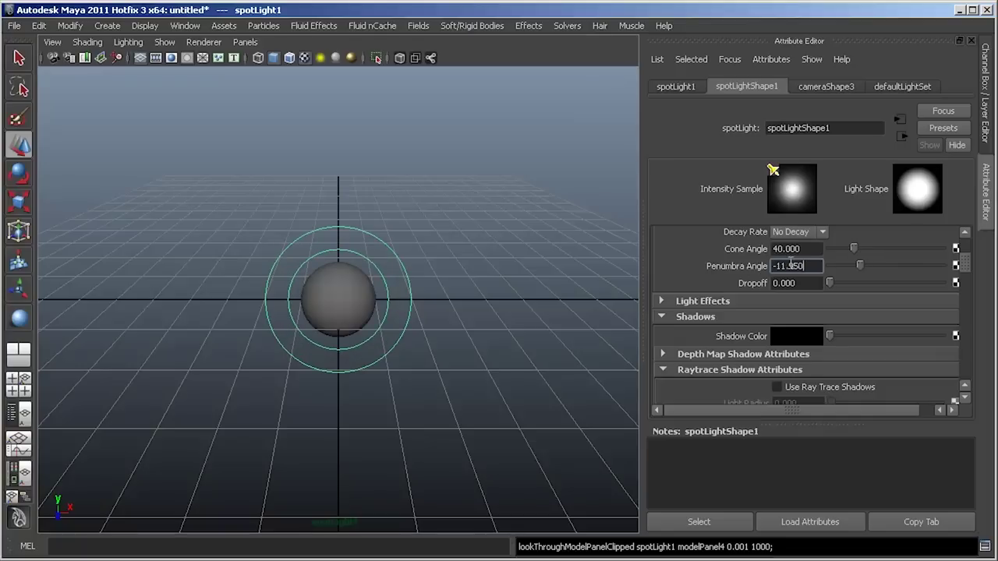
pyautogui.moveTo(803, 266); pyautogui.dragTo(712, 270)
pyautogui.write('0')
pyautogui.press('Return')
# Step: Narrow the spot light's cone angle to 25.990 so that it closely surrounds the sphere
pyautogui.keyDown('ctrl'); pyautogui.moveTo(815, 249); pyautogui.dragTo(468, 258); pyautogui.keyUp('ctrl')
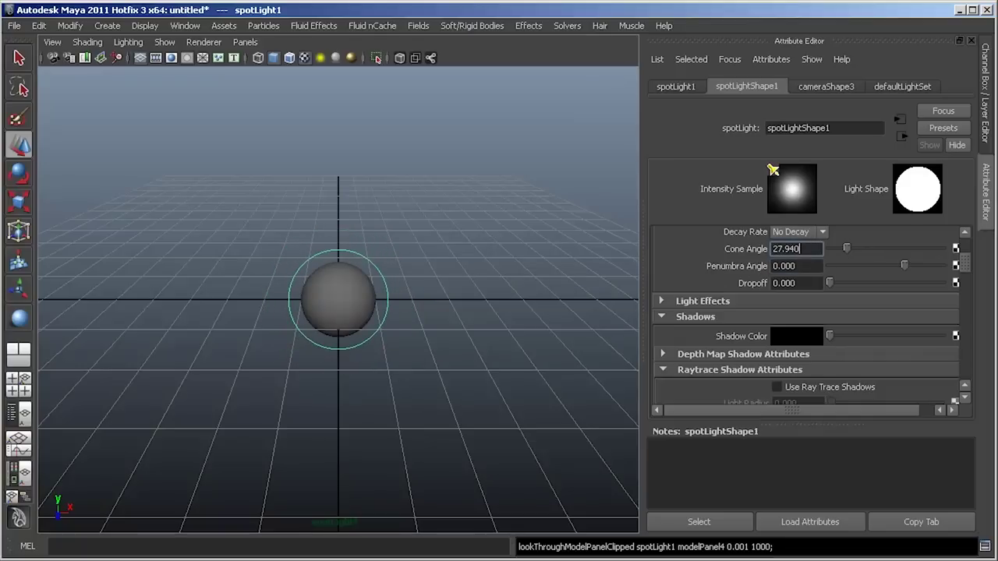
pyautogui.keyDown('ctrl'); pyautogui.moveTo(815, 255); pyautogui.dragTo(660, 256); pyautogui.keyUp('ctrl')
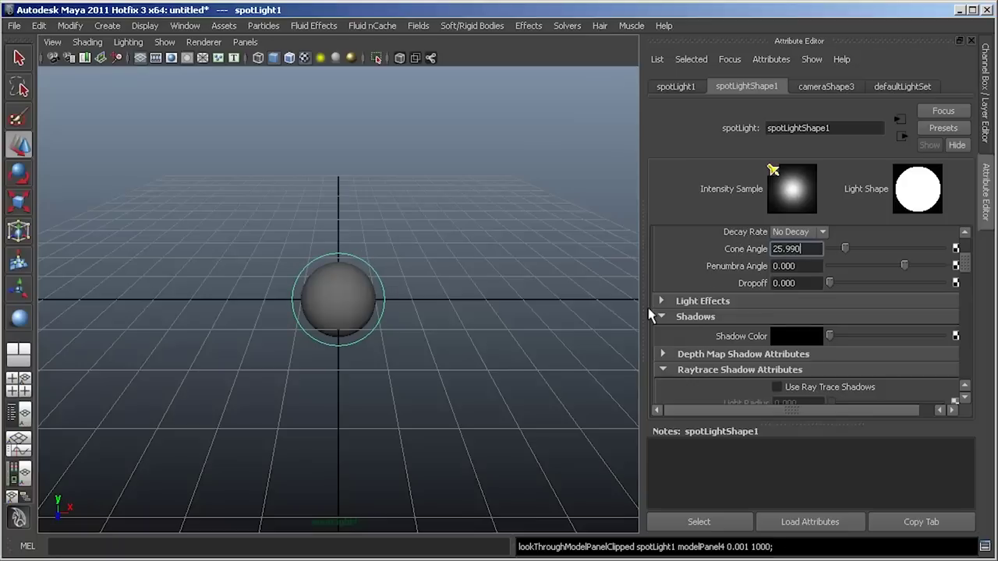
# Step: Set the spot light's decay rate to Cubic and its intensity to 500
pyautogui.scroll(3, 836, 295)
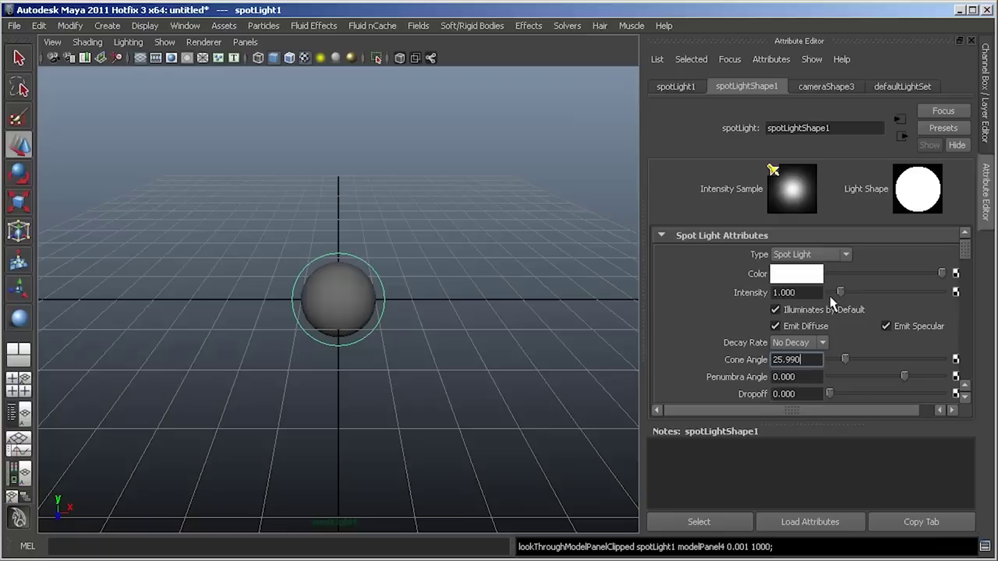
pyautogui.click(789, 343)
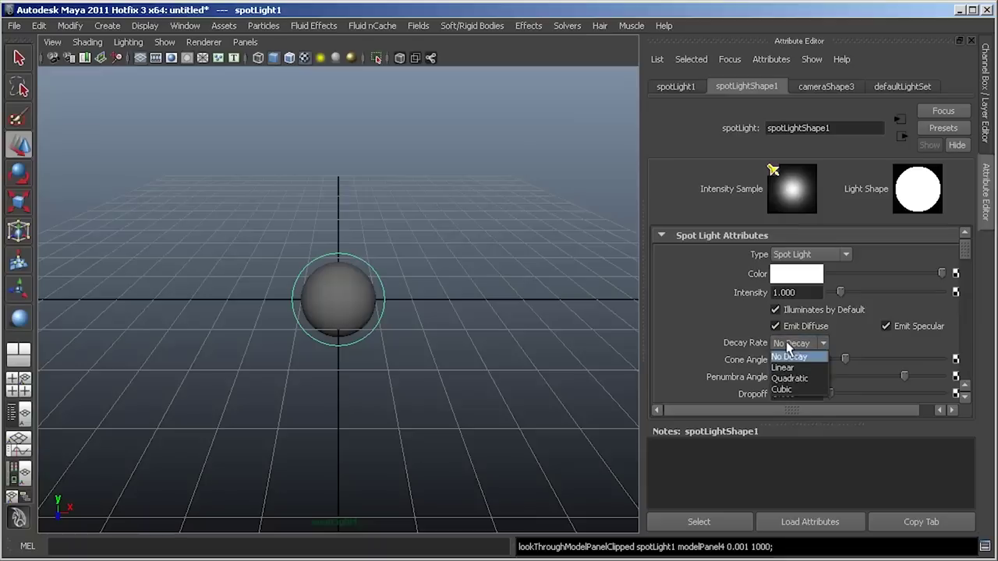
pyautogui.click(786, 387)
pyautogui.click(806, 293)
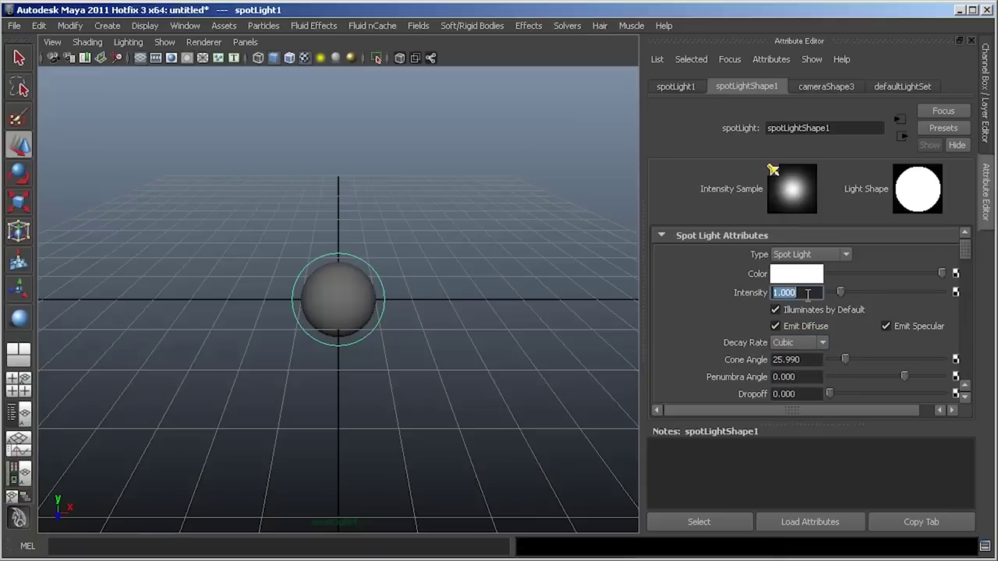
pyautogui.write('500')
pyautogui.press('Return')
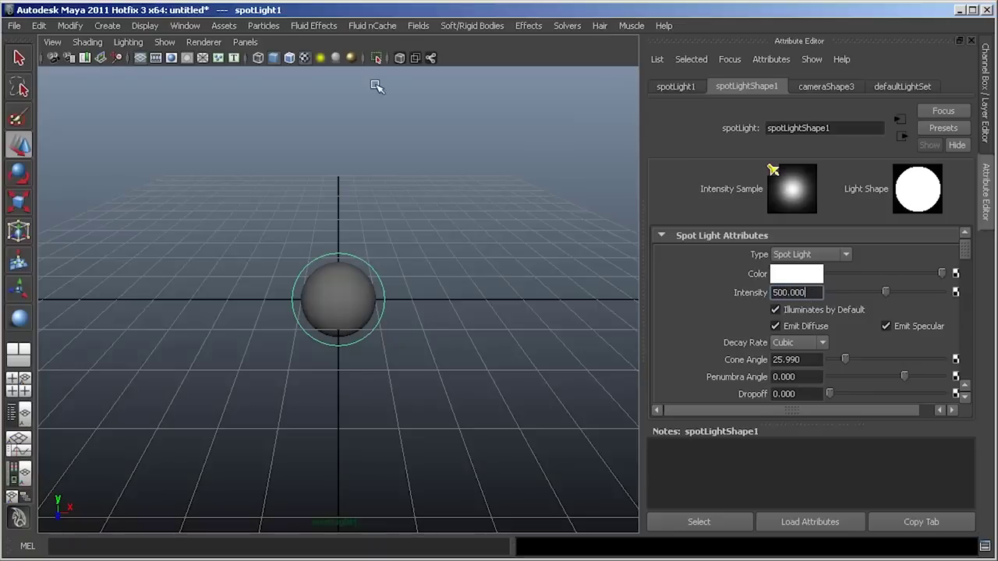
# Step: Switch the viewport back to the camera1 view
pyautogui.click(246, 42)
pyautogui.moveTo(259, 60)
pyautogui.click(413, 58)
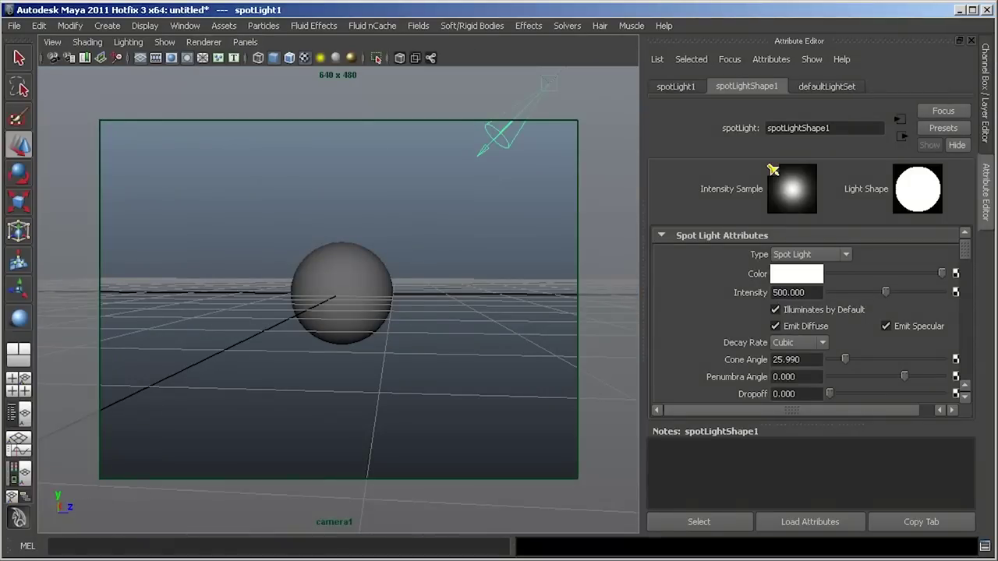
# Step: Render the camera1 view with mental ray and show the image at actual size
pyautogui.moveTo(194, 268); pyautogui.dragTo(326, 217)
pyautogui.click(431, 258)
pyautogui.click(439, 307)
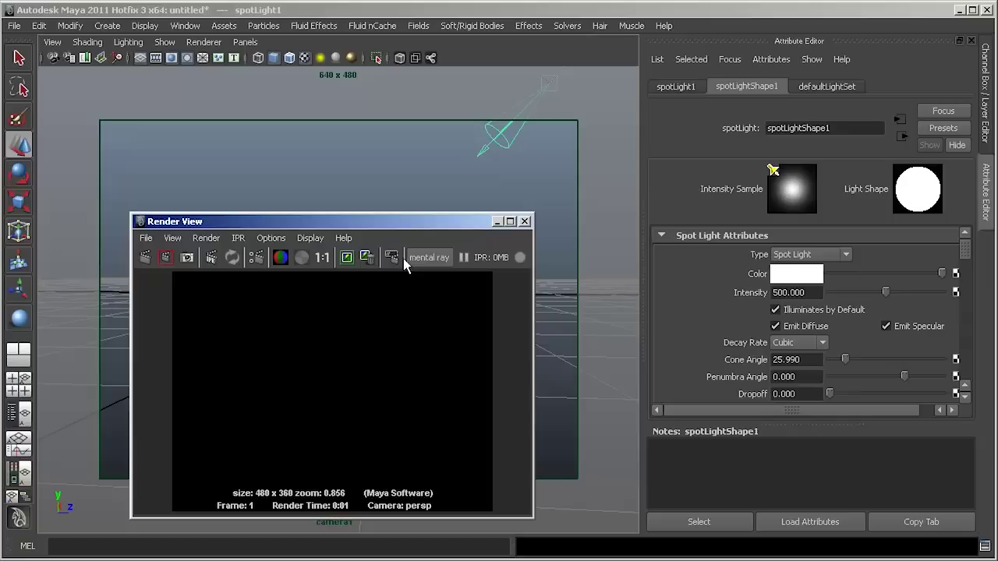
pyautogui.click(206, 237)
pyautogui.moveTo(266, 326)
pyautogui.click(401, 350)
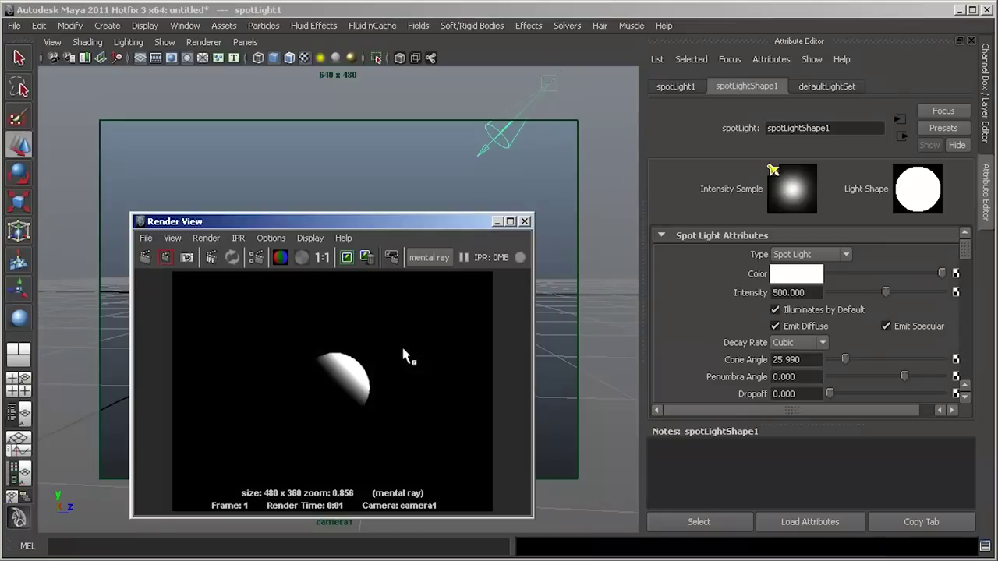
pyautogui.click(322, 258)
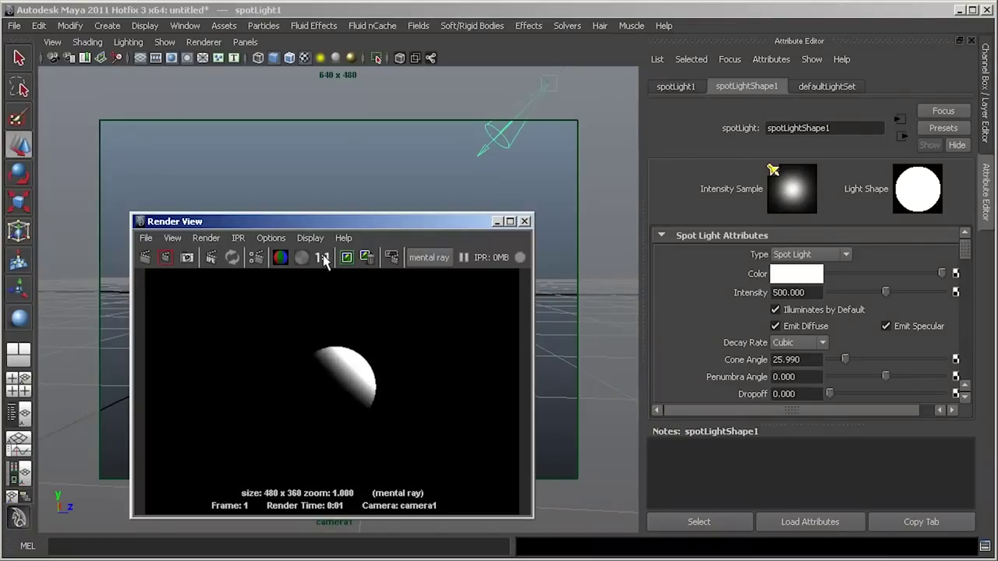
# Step: Lower the spot light's intensity to 300 and render the camera1 view again
pyautogui.click(775, 292)
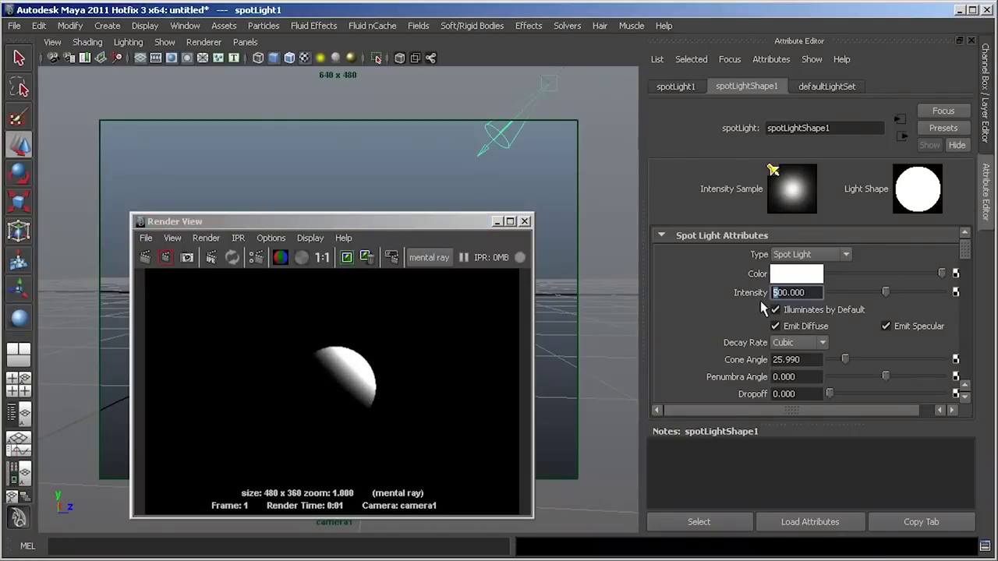
pyautogui.press('Return')
pyautogui.click(144, 259)
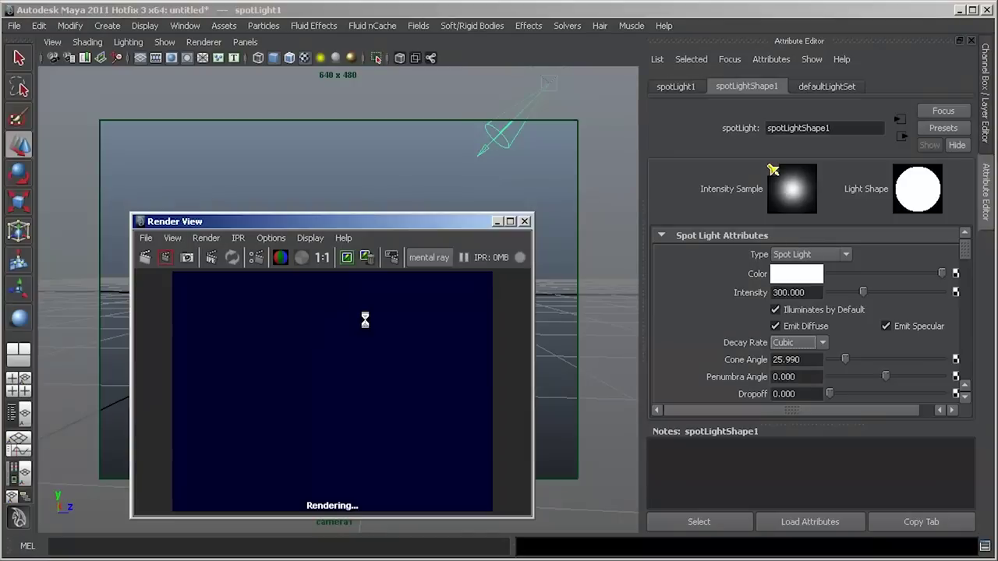
pyautogui.click(717, 308)
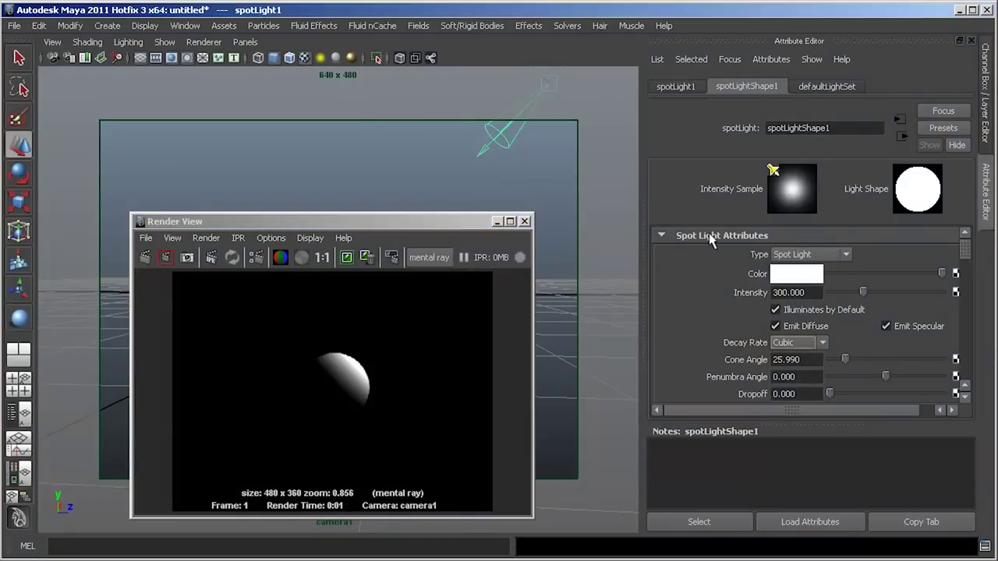
# Step: Turn on ray trace shadows for the spot light
pyautogui.scroll(-10, 705, 288)
pyautogui.scroll(10, 700, 236)
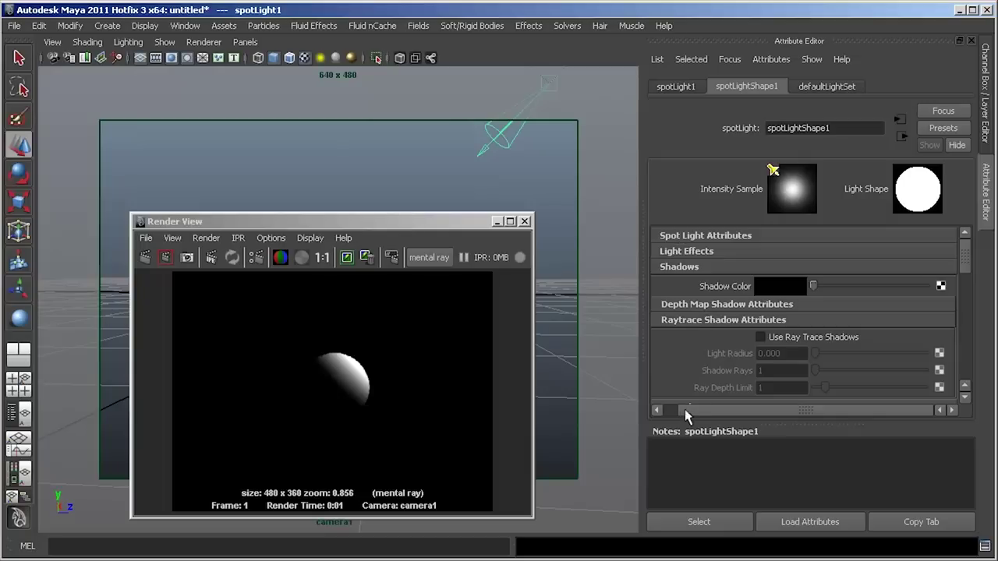
pyautogui.moveTo(686, 417); pyautogui.dragTo(671, 417)
pyautogui.click(683, 267)
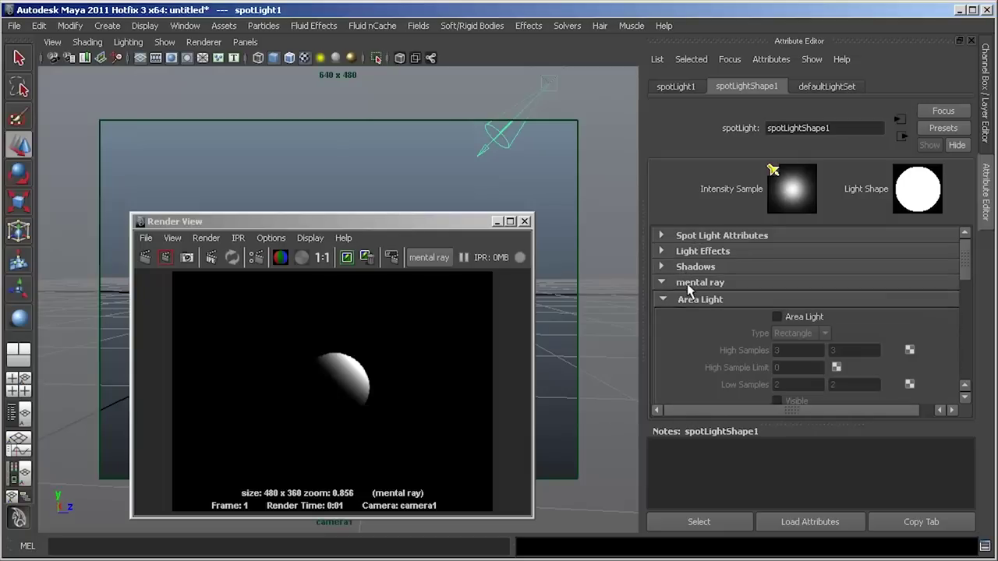
pyautogui.click(689, 282)
pyautogui.click(691, 267)
pyautogui.click(773, 336)
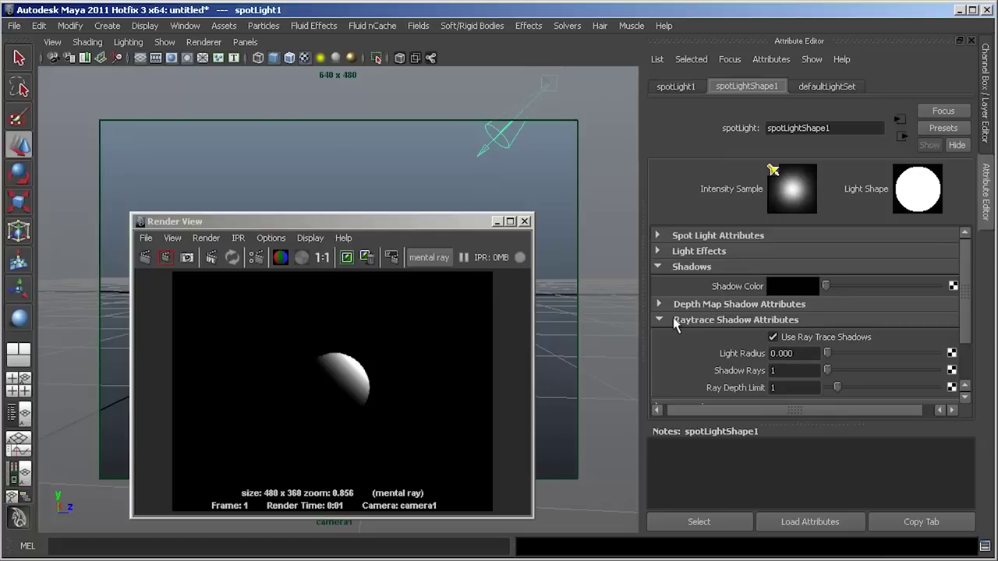
# Step: Render the camera1 view with the shadows on, keep the image in the render window and minimize the window
pyautogui.click(145, 257)
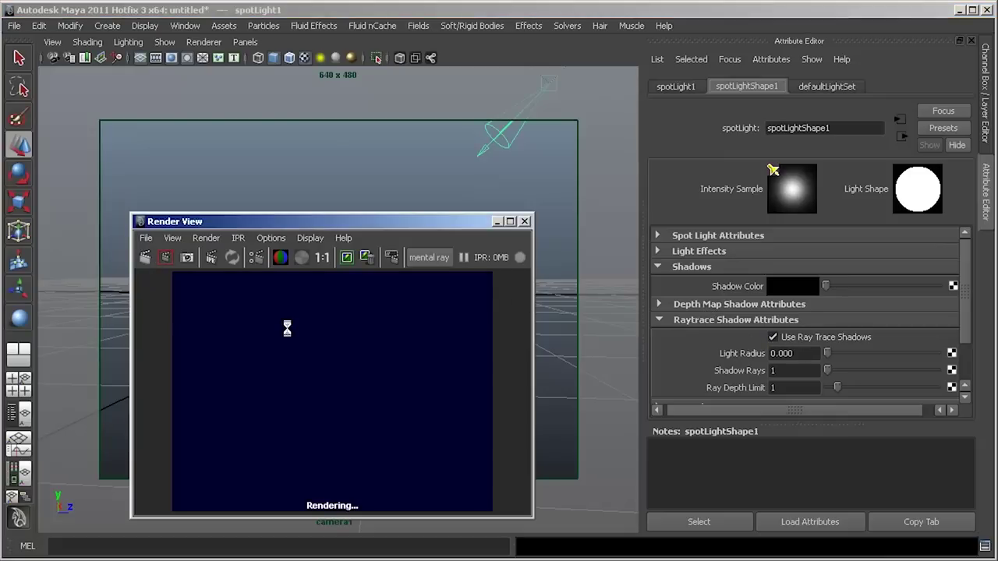
pyautogui.click(348, 259)
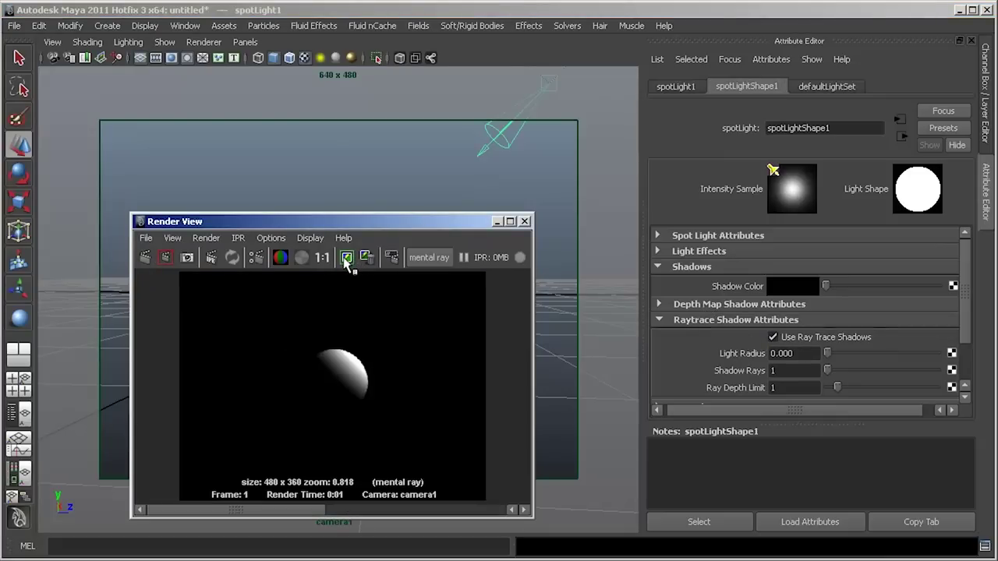
pyautogui.click(497, 222)
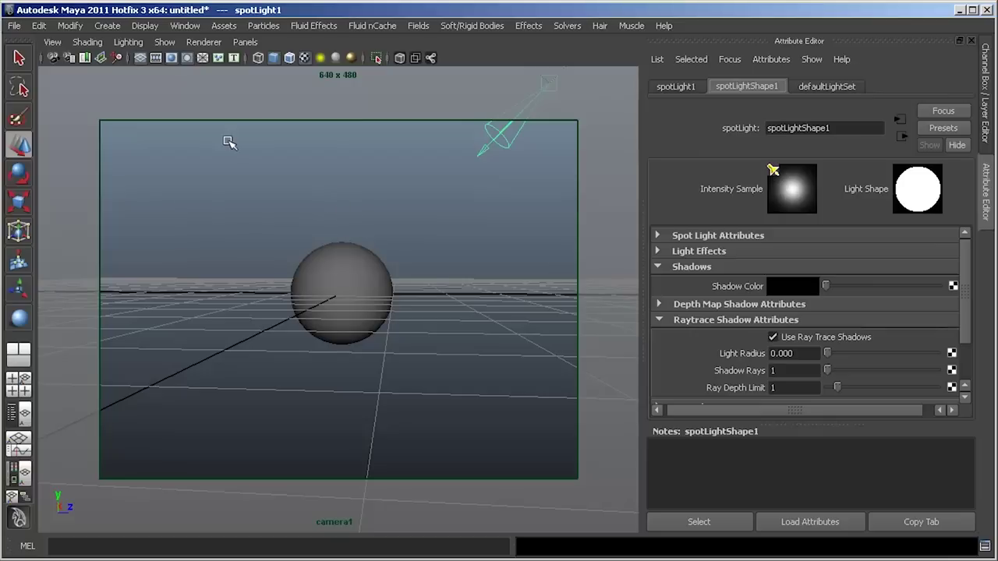
# Step: Change the viewport to the perspective view and create a polygon cube at the origin
pyautogui.press('space')
pyautogui.moveTo(276, 156); pyautogui.dragTo(387, 218)
pyautogui.keyDown('alt'); pyautogui.moveTo(384, 216); pyautogui.dragTo(385, 218); pyautogui.keyUp('alt')
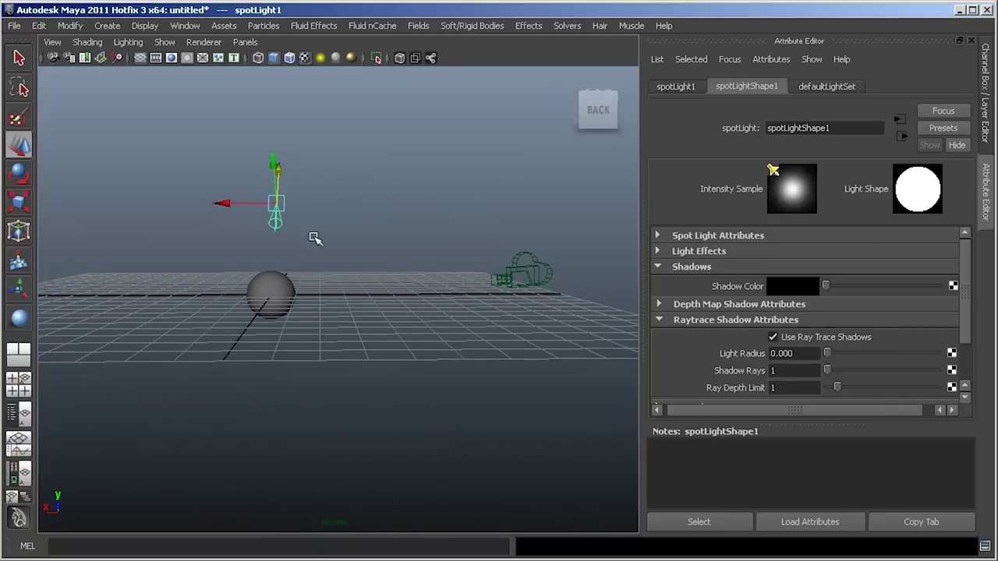
pyautogui.click(96, 26)
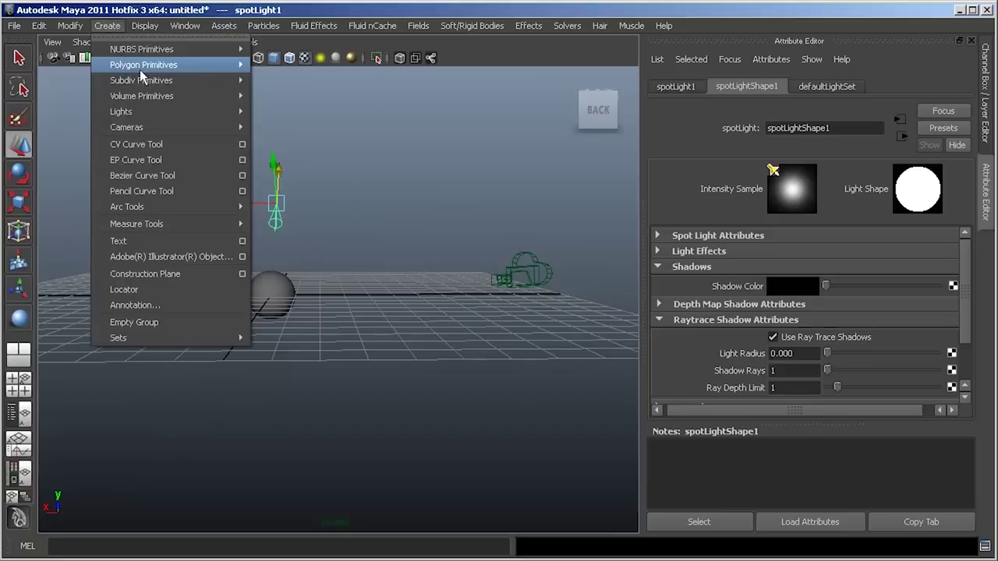
pyautogui.moveTo(140, 66)
pyautogui.click(299, 89)
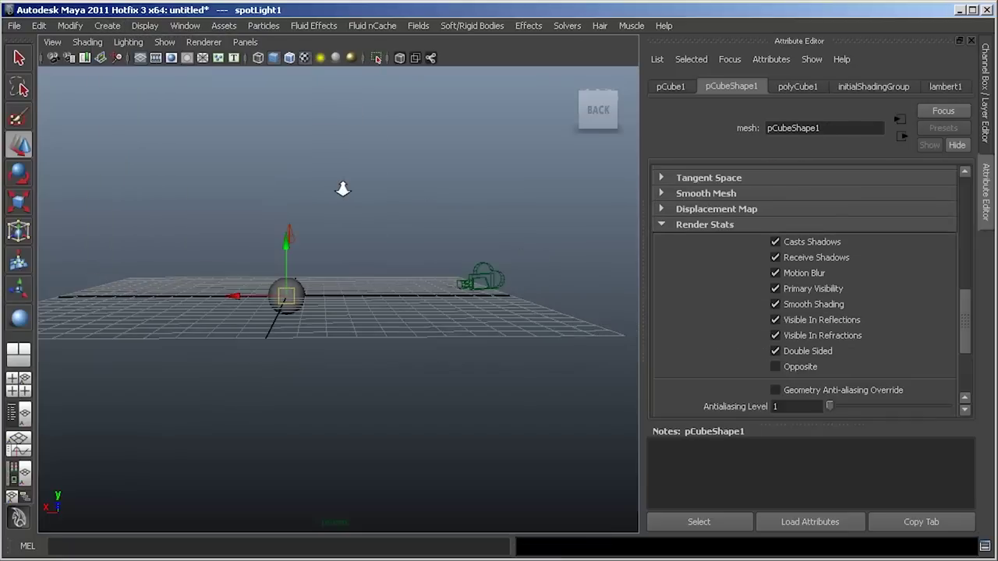
# Step: Scale the cube up evenly around the sphere, show the scene in wireframe and move the cube along X towards the camera
pyautogui.press('r')
pyautogui.moveTo(289, 299); pyautogui.dragTo(499, 293)
pyautogui.press('4')
pyautogui.press('w')
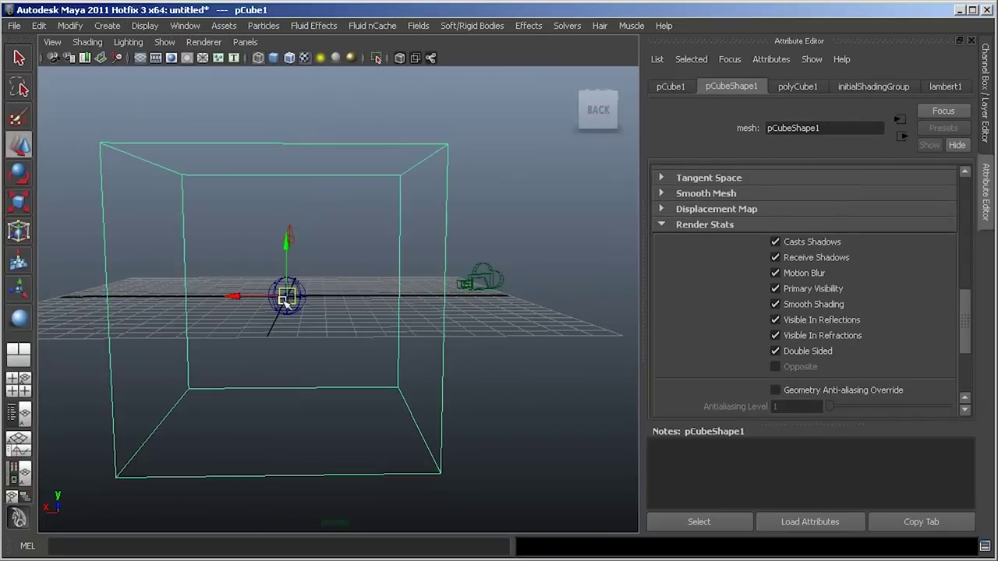
pyautogui.moveTo(238, 298); pyautogui.dragTo(358, 368)
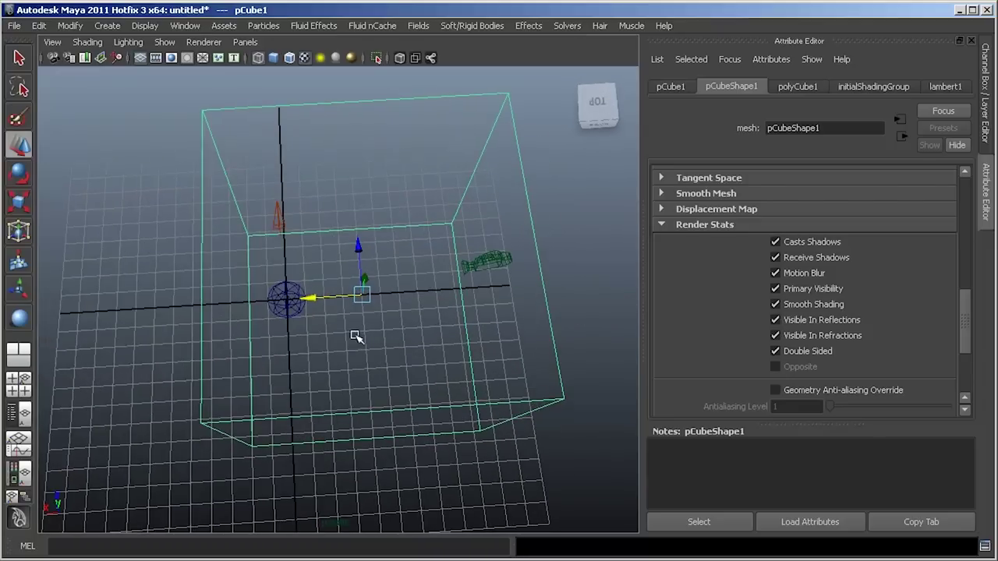
# Step: Reshape the cube into a long box of about 17 × 7.7 × 9.5 enclosing the sphere, spot light and camera
pyautogui.press('r')
pyautogui.moveTo(286, 291); pyautogui.dragTo(312, 228)
pyautogui.press('w')
pyautogui.press('r')
pyautogui.press('w')
pyautogui.press('r')
pyautogui.moveTo(410, 282)
pyautogui.mouseDown()
pyautogui.moveTo(379, 286)
pyautogui.moveTo(435, 294)
pyautogui.moveTo(401, 303)
pyautogui.moveTo(408, 283)
pyautogui.moveTo(415, 288)
pyautogui.mouseUp()
pyautogui.click(491, 294)
pyautogui.keyDown('alt'); pyautogui.moveTo(491, 294); pyautogui.dragTo(464, 287); pyautogui.keyUp('alt')
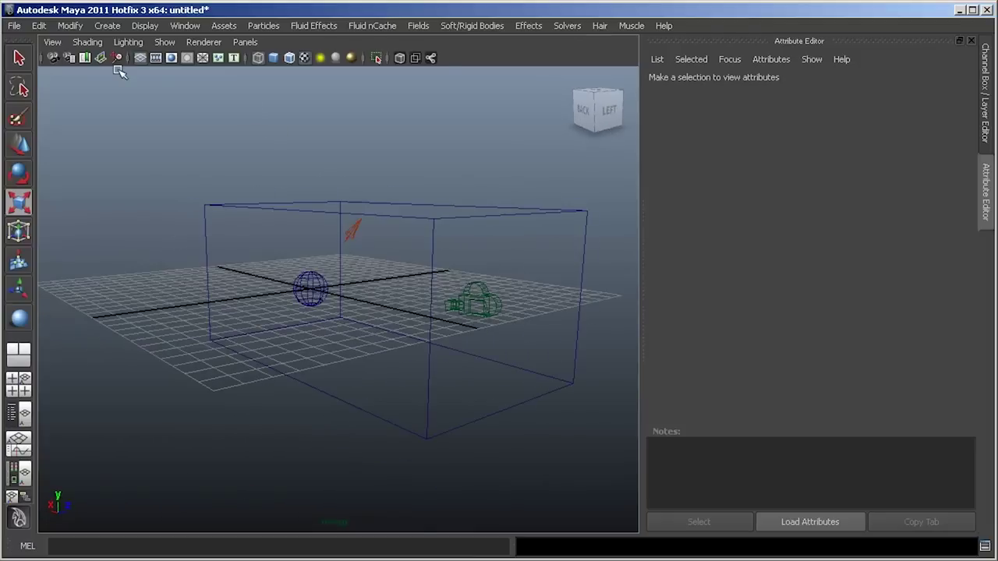
# Step: Hide the perspective view's grid and rename the cube as volume
pyautogui.click(140, 57)
pyautogui.click(509, 204)
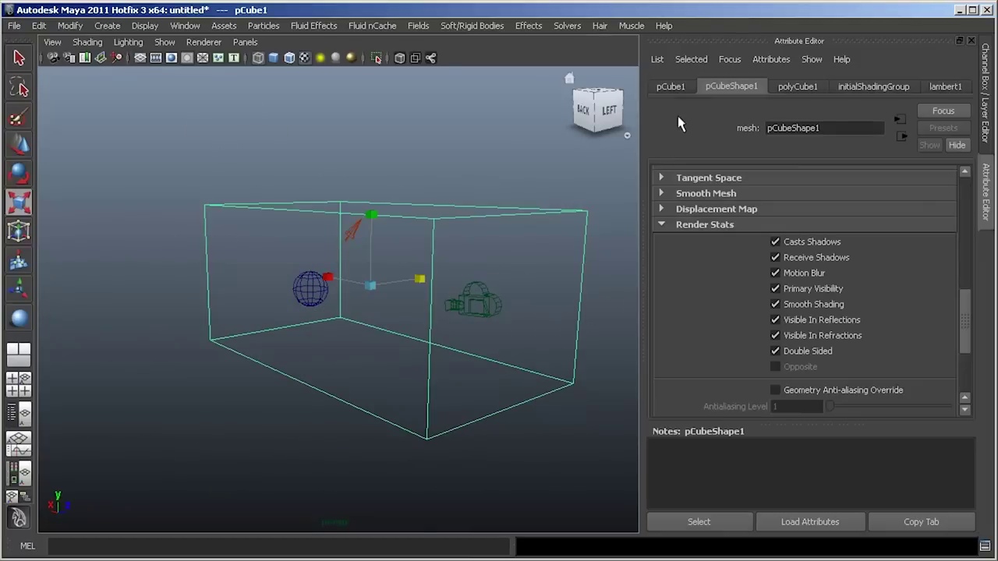
pyautogui.click(664, 89)
pyautogui.doubleClick(814, 129)
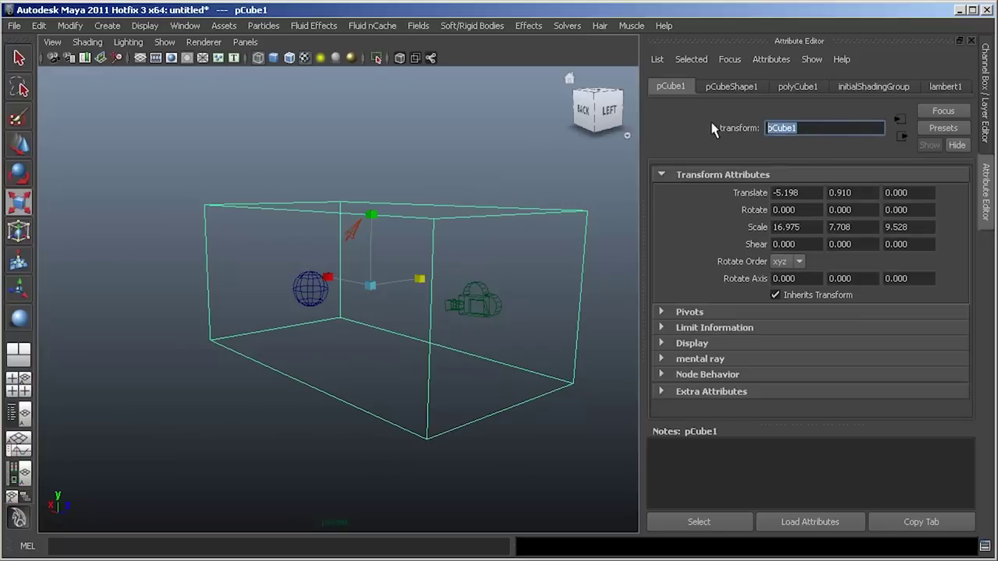
pyautogui.write('v')
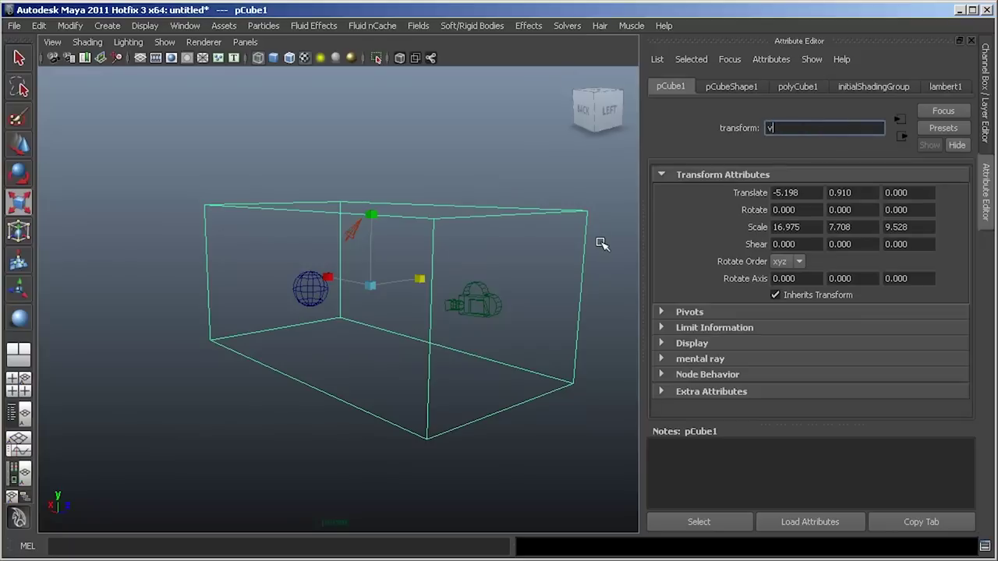
pyautogui.write('olume')
pyautogui.press('Return')
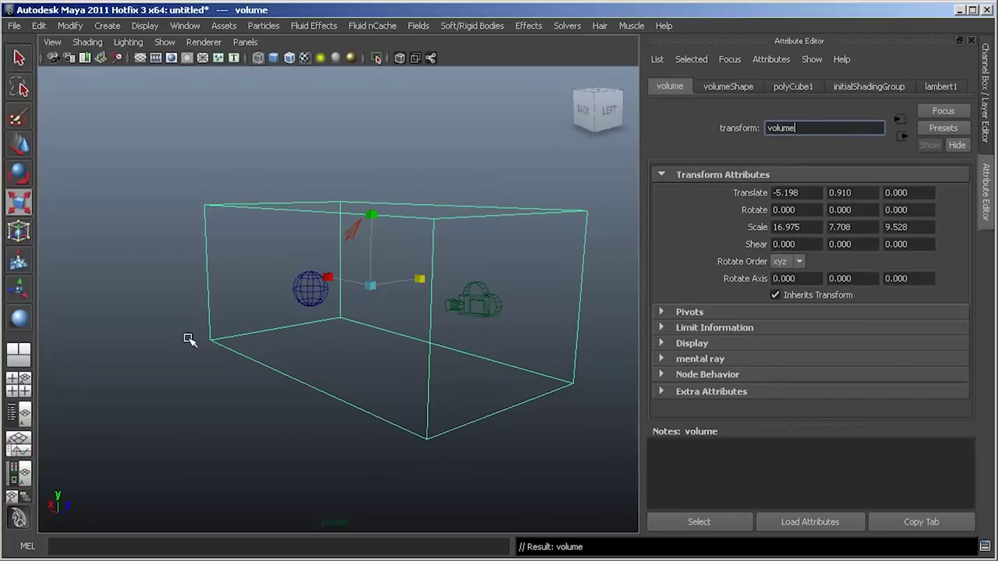
# Step: Switch to the layout with Outliner, camera view and Hypershade, and save the scene as caust2
pyautogui.click(28, 358)
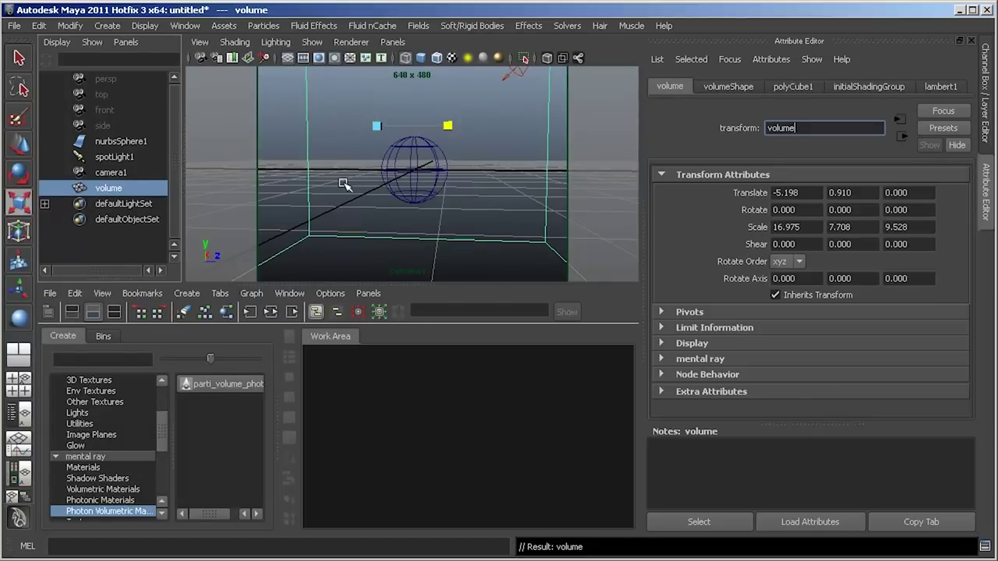
pyautogui.click(14, 25)
pyautogui.click(39, 94)
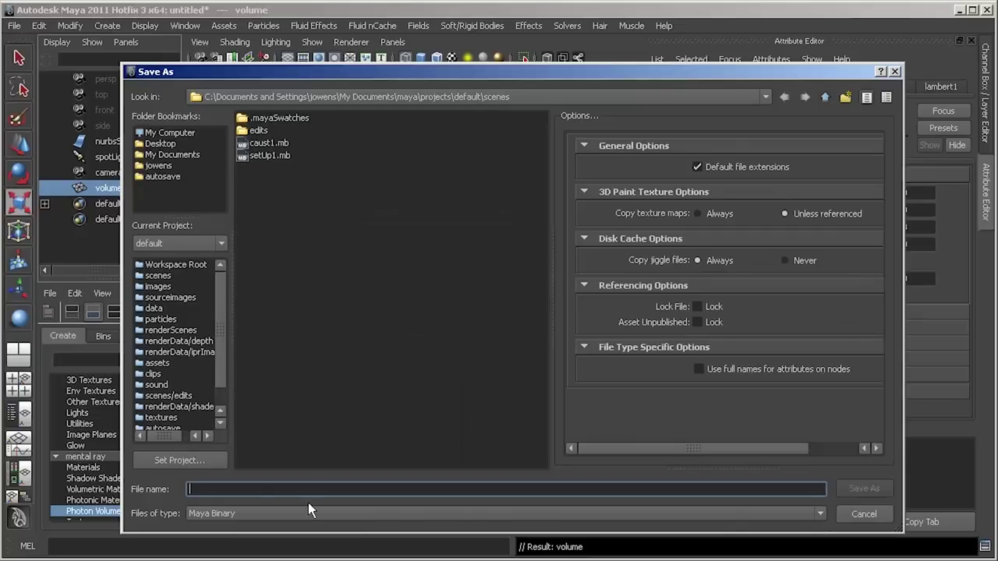
pyautogui.write('caust2')
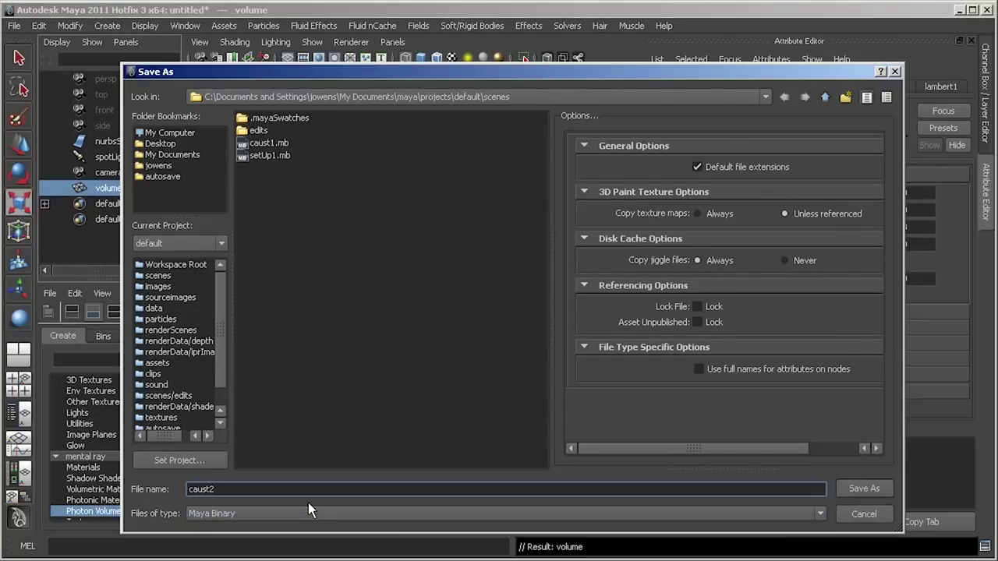
pyautogui.press('Return')
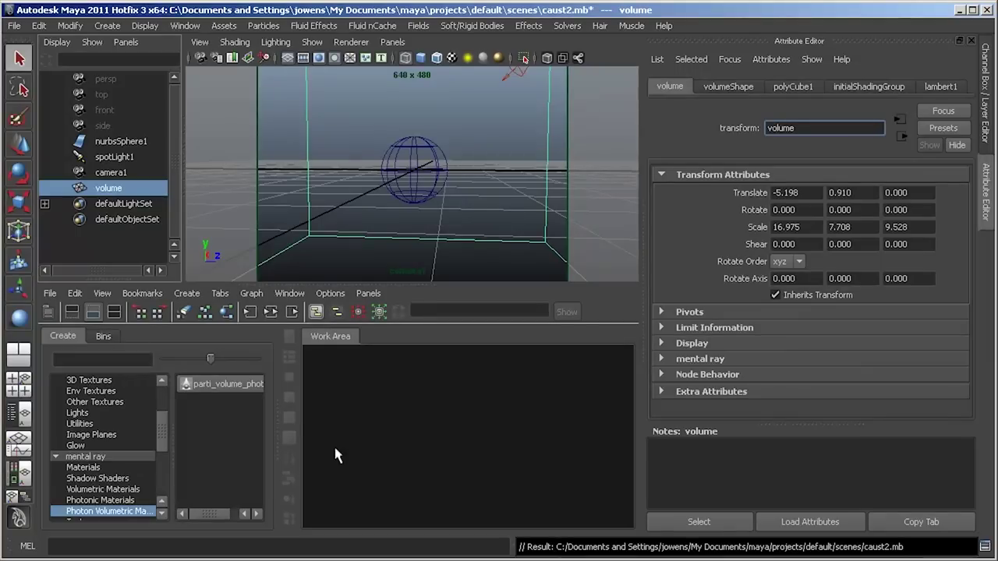
# Step: Show the mental ray nodes in the Hypershade and assign a new Lambert material to the volume box
pyautogui.click(94, 456)
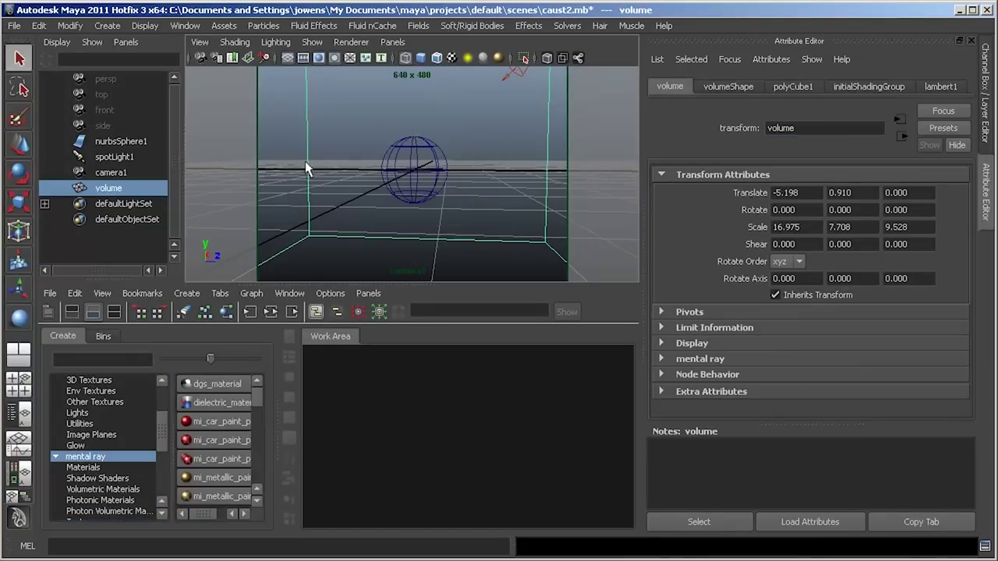
pyautogui.moveTo(310, 170); pyautogui.dragTo(304, 125, button='right')
pyautogui.click(296, 196)
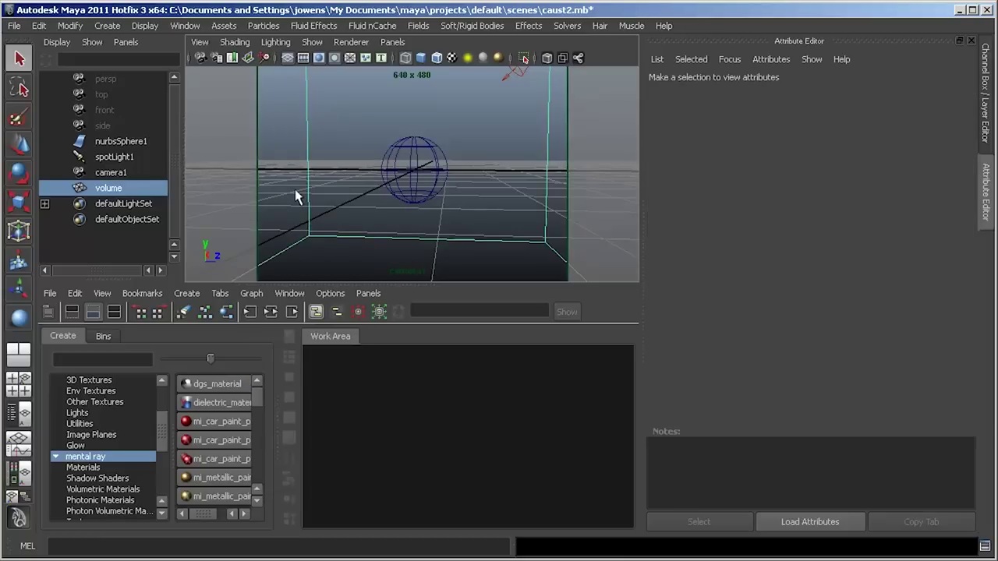
pyautogui.moveTo(277, 387); pyautogui.dragTo(296, 388)
pyautogui.moveTo(312, 244); pyautogui.dragTo(439, 491, button='right')
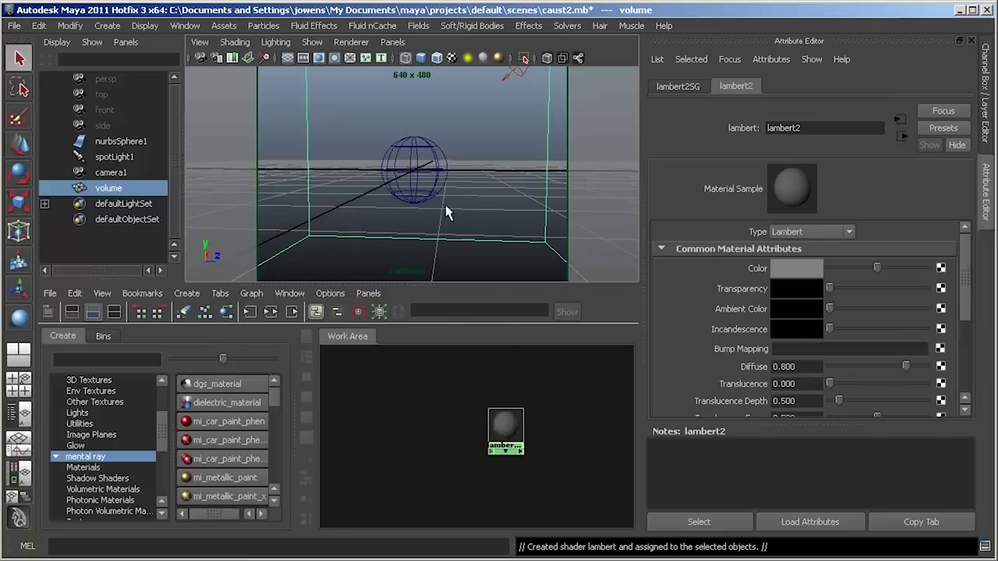
# Step: Show the camera view shaded and set the new Lambert material's transparency to full white
pyautogui.press('5')
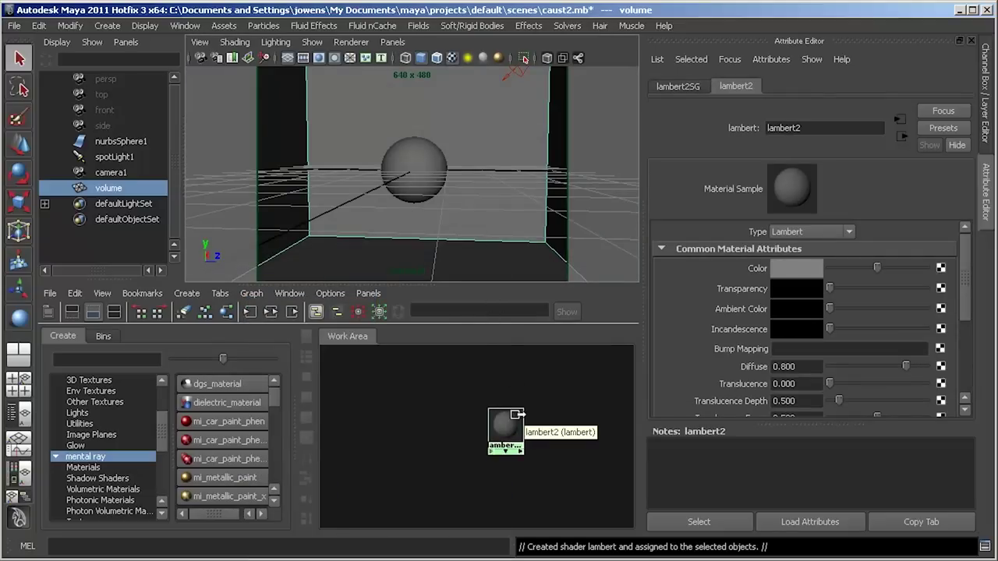
pyautogui.click(510, 421)
pyautogui.moveTo(862, 295); pyautogui.dragTo(925, 288)
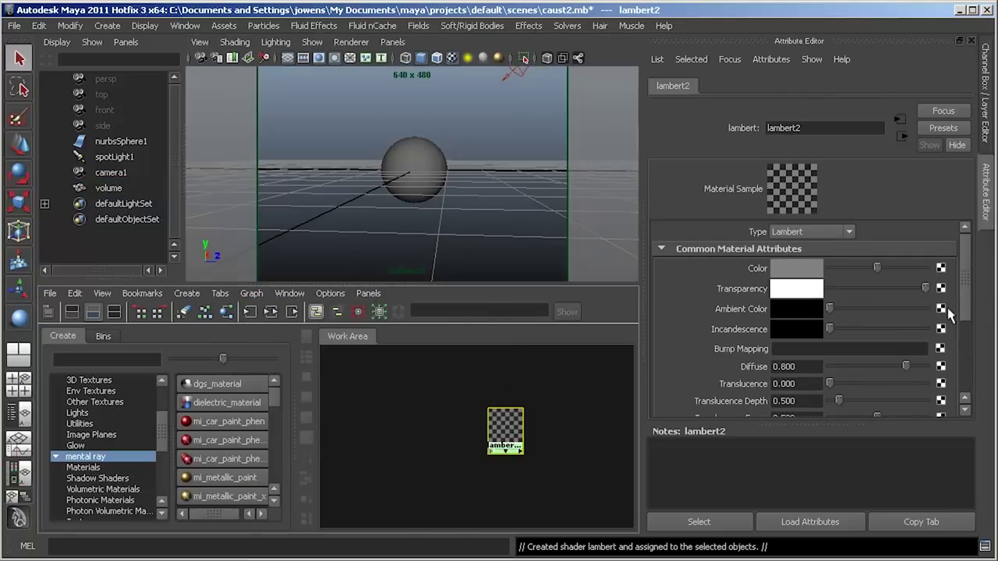
# Step: Select the volume box and create a display layer from it
pyautogui.hotkey('ctrl', 'a')
pyautogui.click(820, 424)
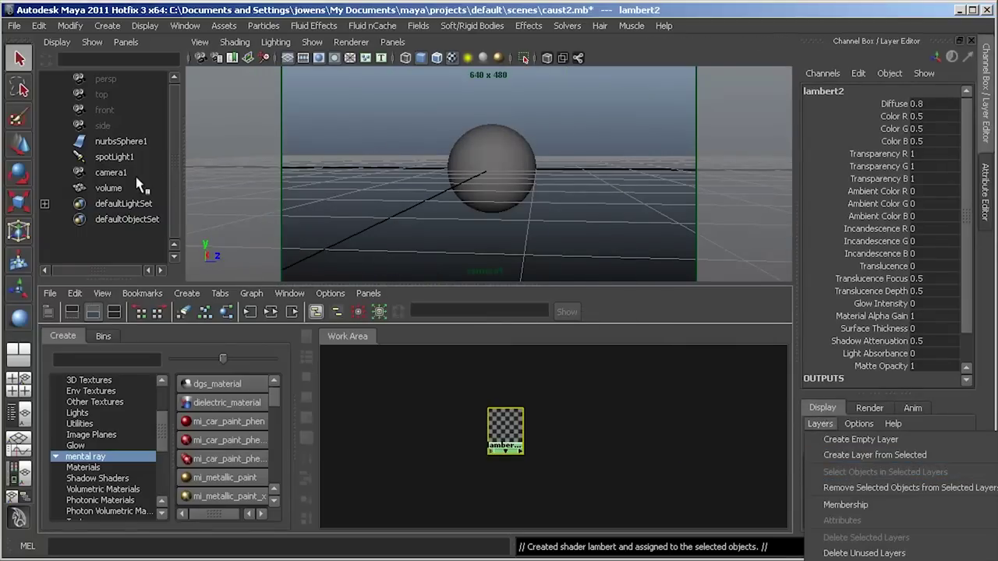
pyautogui.click(115, 187)
pyautogui.click(820, 424)
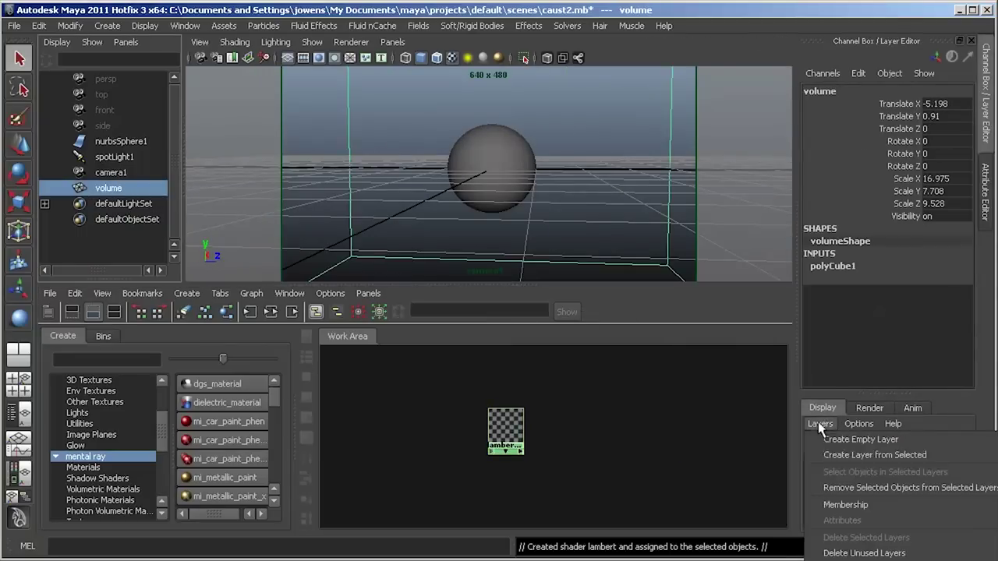
pyautogui.click(845, 460)
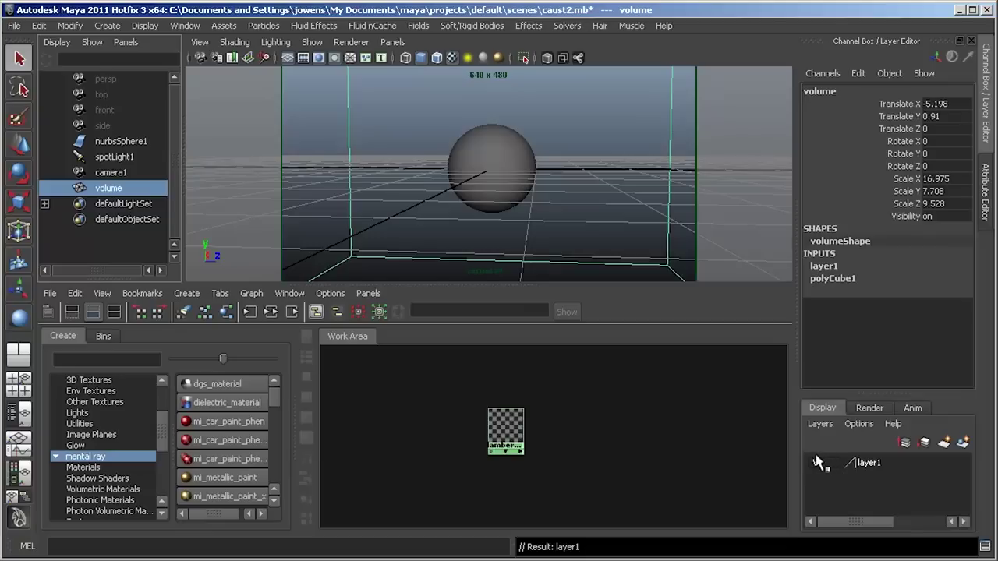
# Step: Keep the volume box's display layer visible, set it to Reference, and test selecting the box in the camera view
pyautogui.click(816, 463)
pyautogui.click(815, 463)
pyautogui.click(815, 463)
pyautogui.click(816, 464)
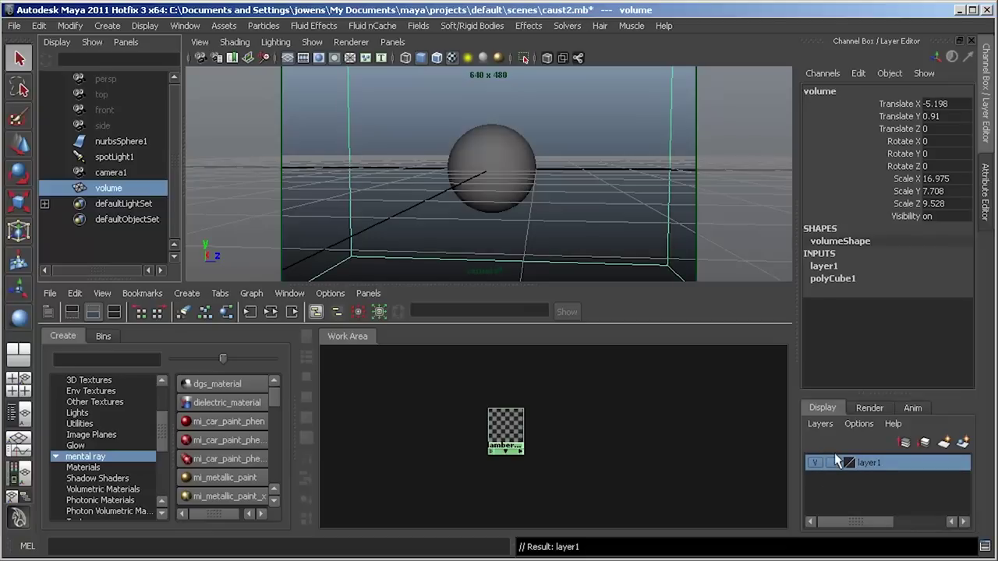
pyautogui.click(832, 465)
pyautogui.click(831, 465)
pyautogui.click(414, 185)
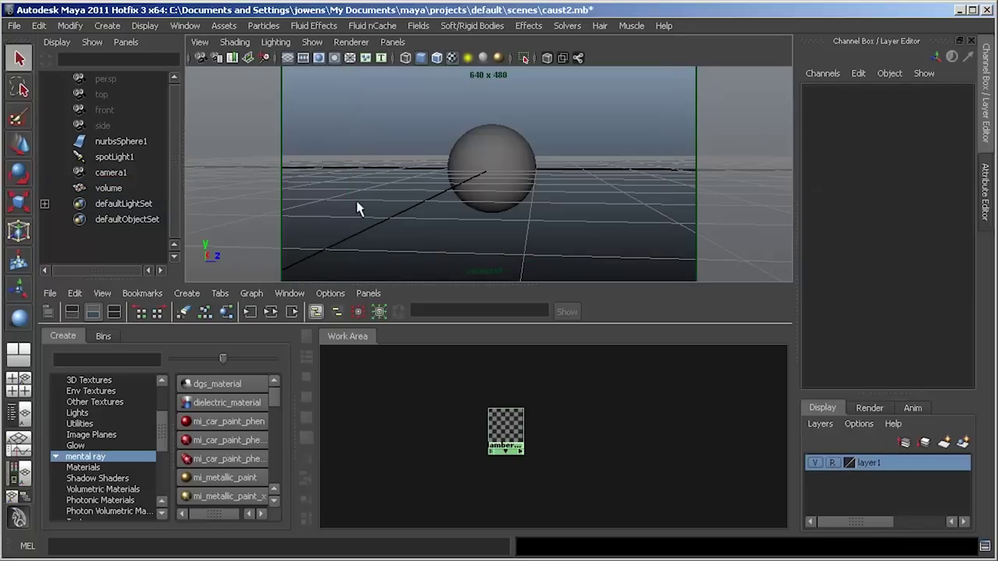
pyautogui.click(456, 187)
pyautogui.click(379, 217)
# Step: Open the volume box's Lambert material attributes and graph the material's input and output connections in the Hypershade
pyautogui.click(505, 430)
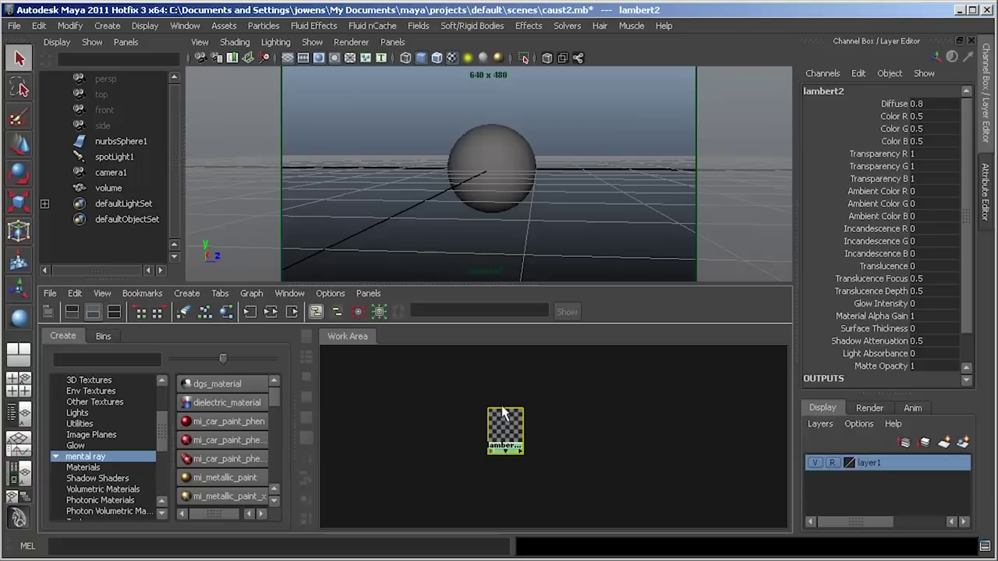
pyautogui.doubleClick(494, 412)
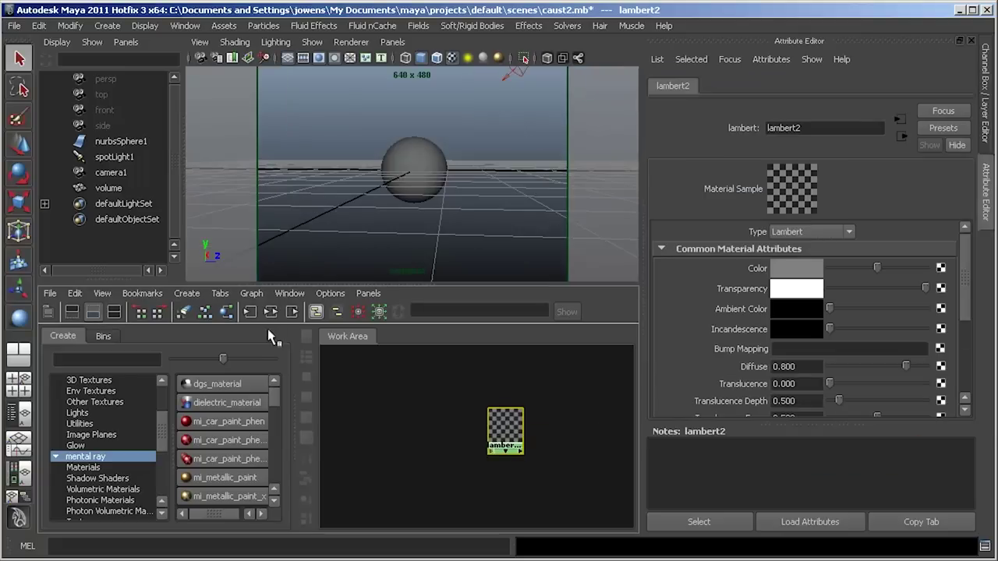
pyautogui.click(270, 311)
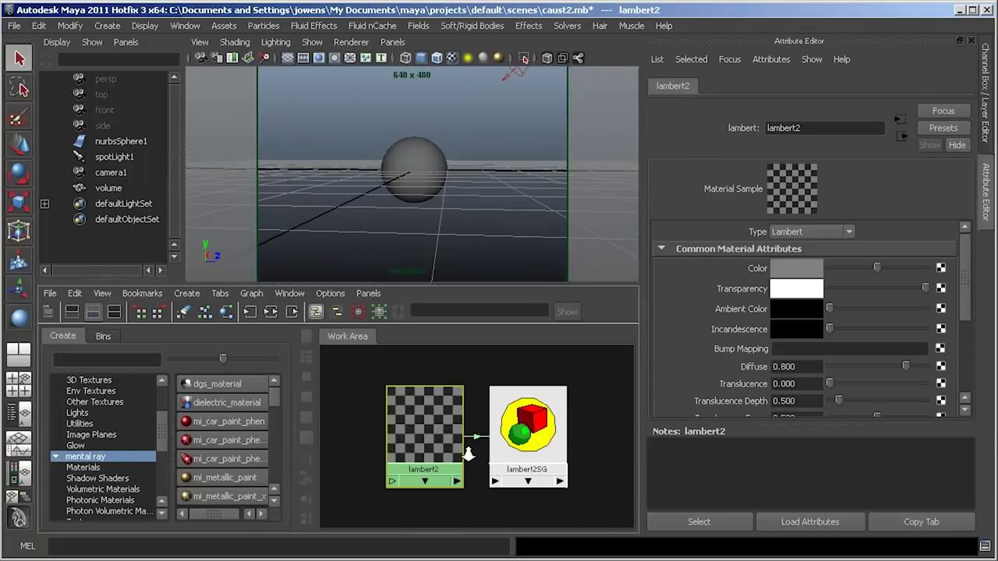
pyautogui.click(469, 451)
# Step: Rename the volume box's Lambert material as volumeShader
pyautogui.click(449, 416)
pyautogui.moveTo(804, 133); pyautogui.dragTo(722, 137)
pyautogui.write('volumeShad')
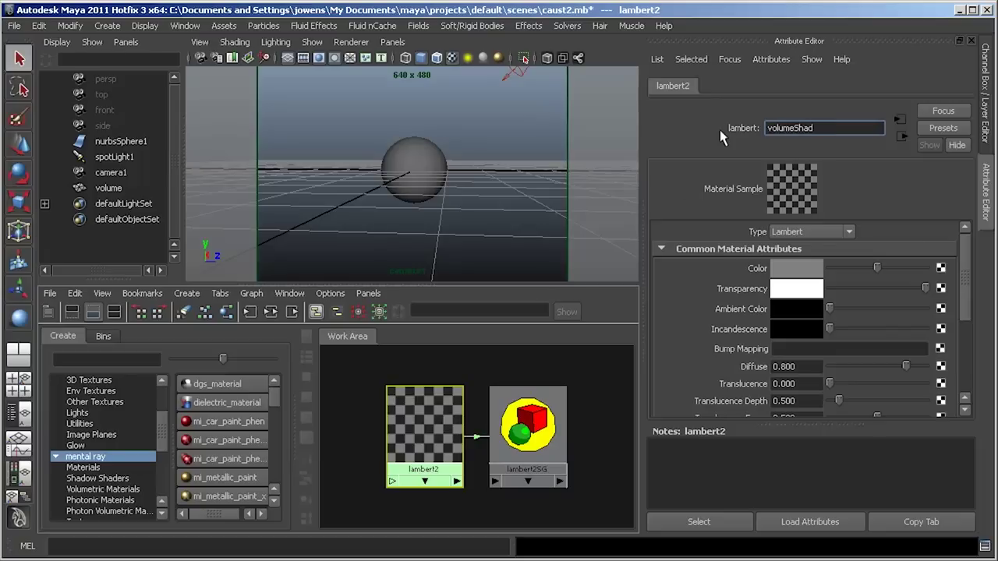
pyautogui.write('er')
pyautogui.press('Return')
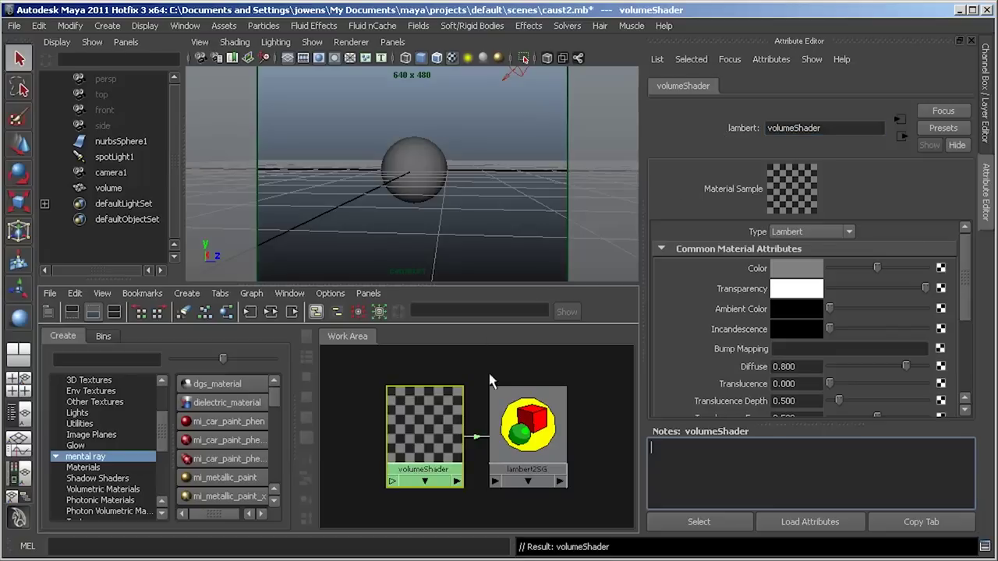
# Step: Open the mental ray Custom Shaders settings of the volumeShader material's shading group, lambert2SG, and enlarge the attribute area
pyautogui.click(517, 433)
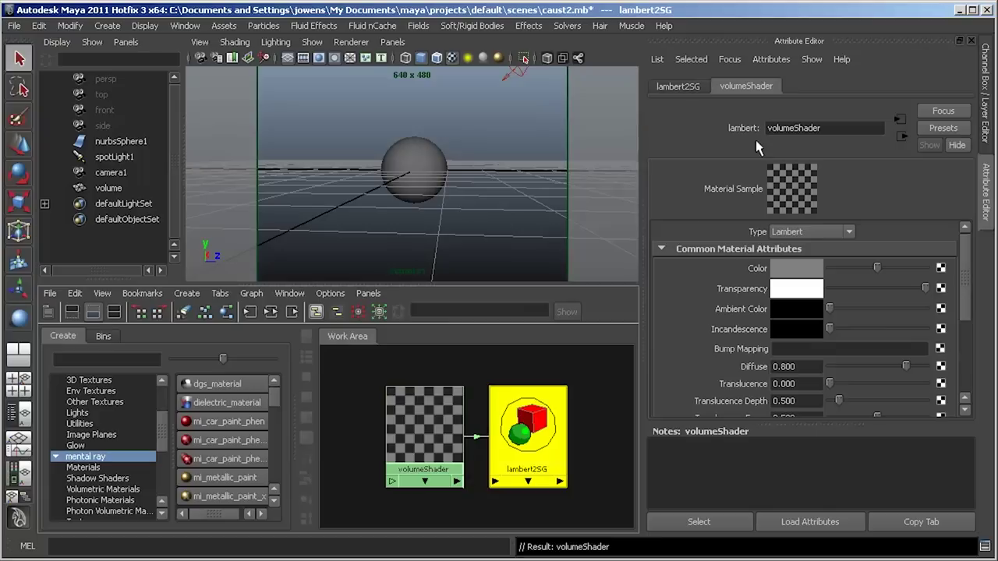
pyautogui.click(674, 87)
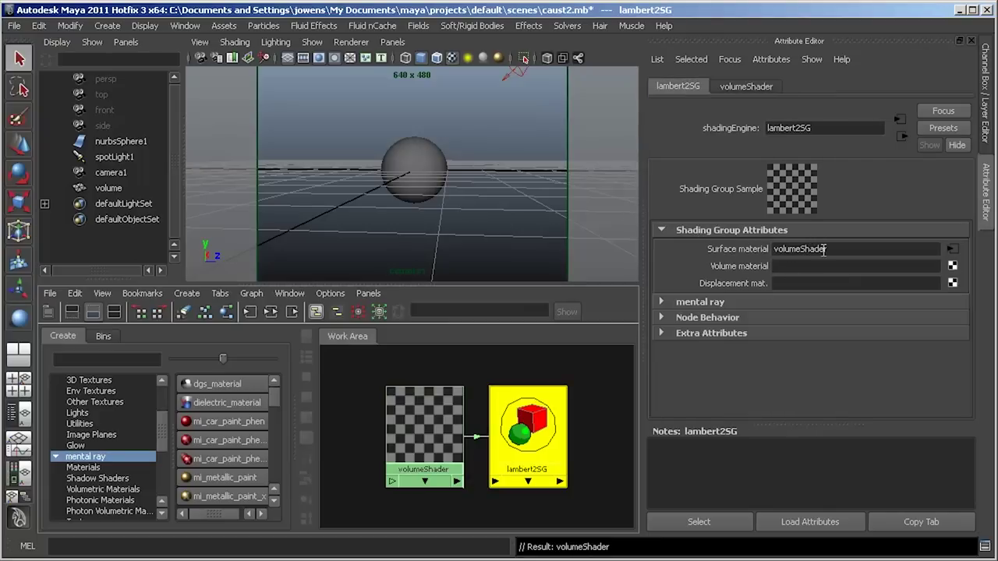
pyautogui.click(723, 233)
pyautogui.click(697, 247)
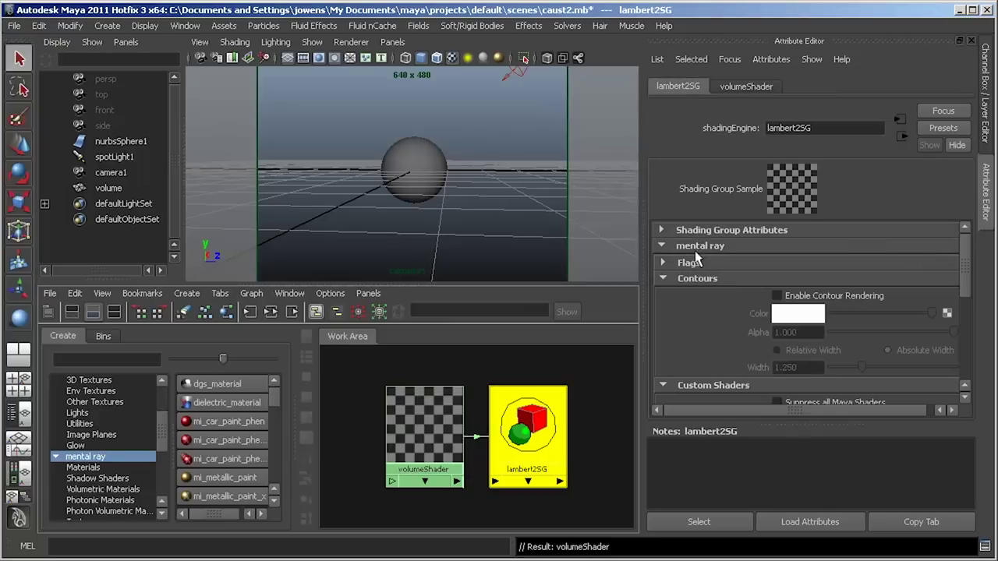
pyautogui.scroll(-4, 691, 307)
pyautogui.scroll(3, 748, 305)
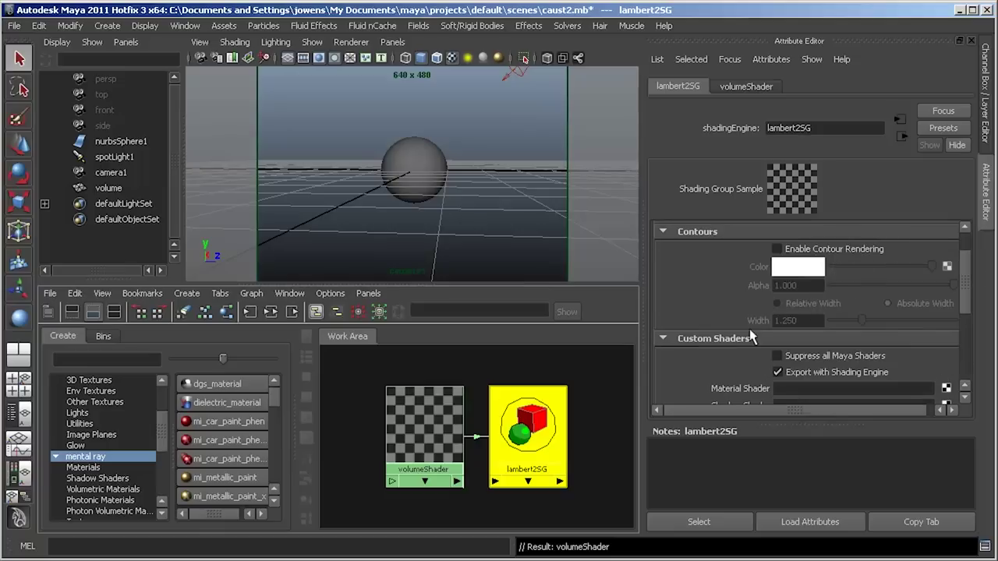
pyautogui.click(690, 234)
pyautogui.scroll(-2, 845, 271)
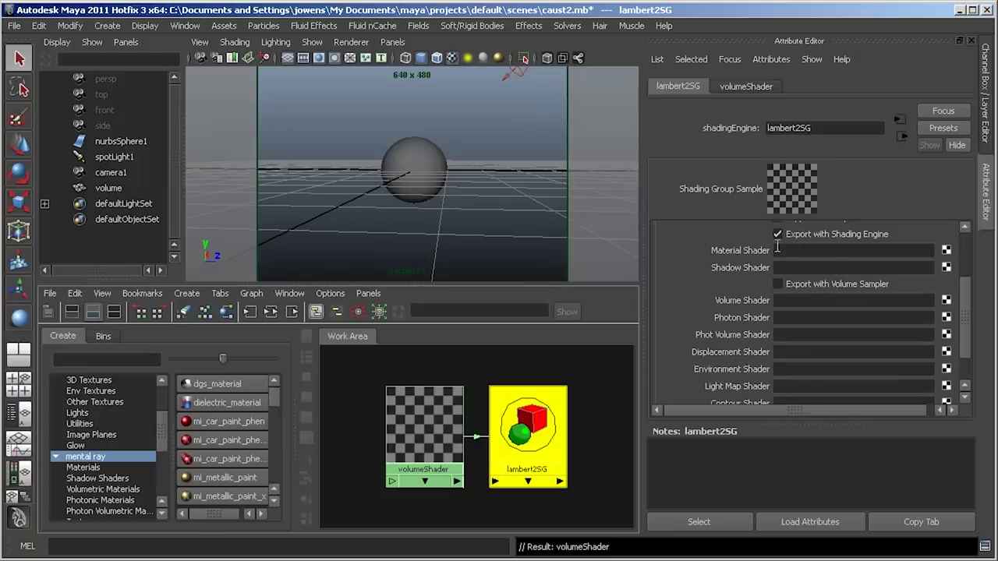
pyautogui.moveTo(804, 419); pyautogui.dragTo(805, 450)
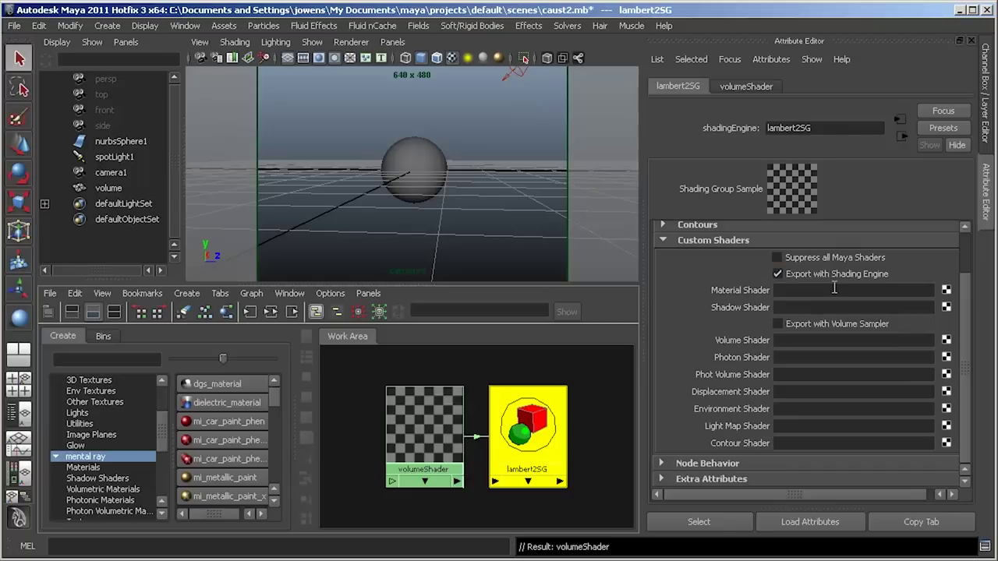
# Step: Turn on Suppress all Maya Shaders for the lambert2SG shading group
pyautogui.click(777, 257)
pyautogui.click(782, 307)
pyautogui.click(793, 340)
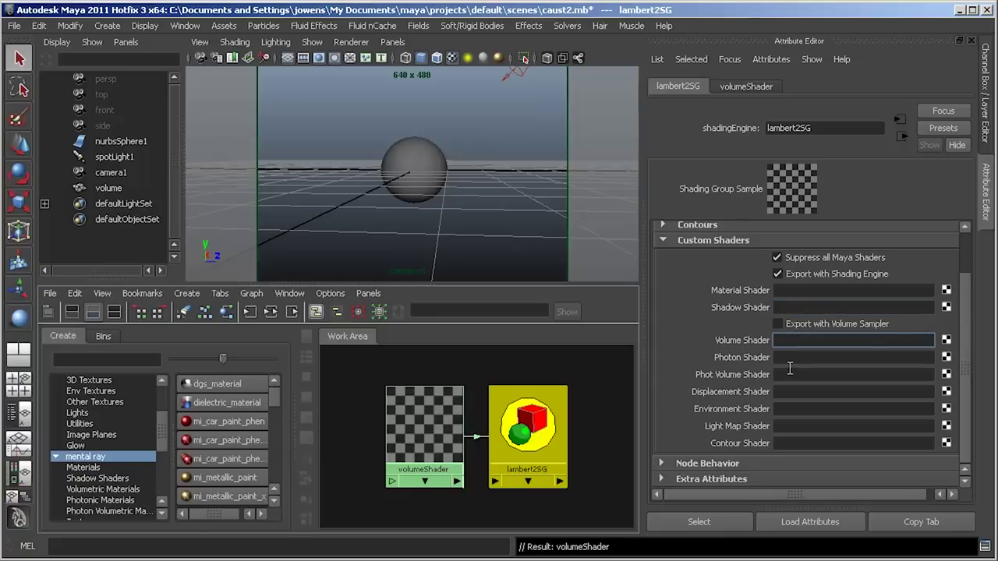
# Step: Create a mental ray transmat material and connect it to the Material Shader and Shadow Shader of lambert2SG
pyautogui.click(90, 468)
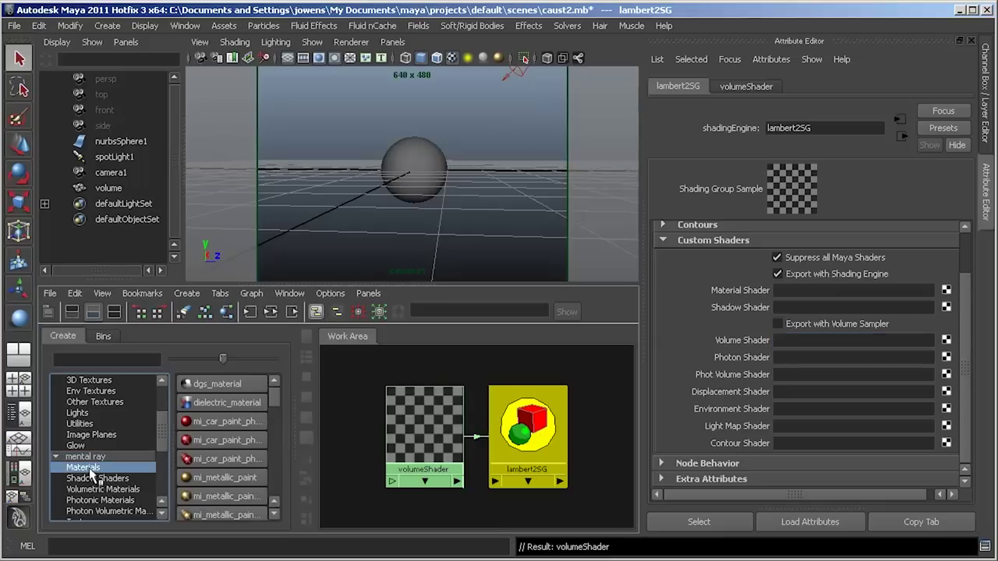
pyautogui.moveTo(276, 399); pyautogui.dragTo(274, 483)
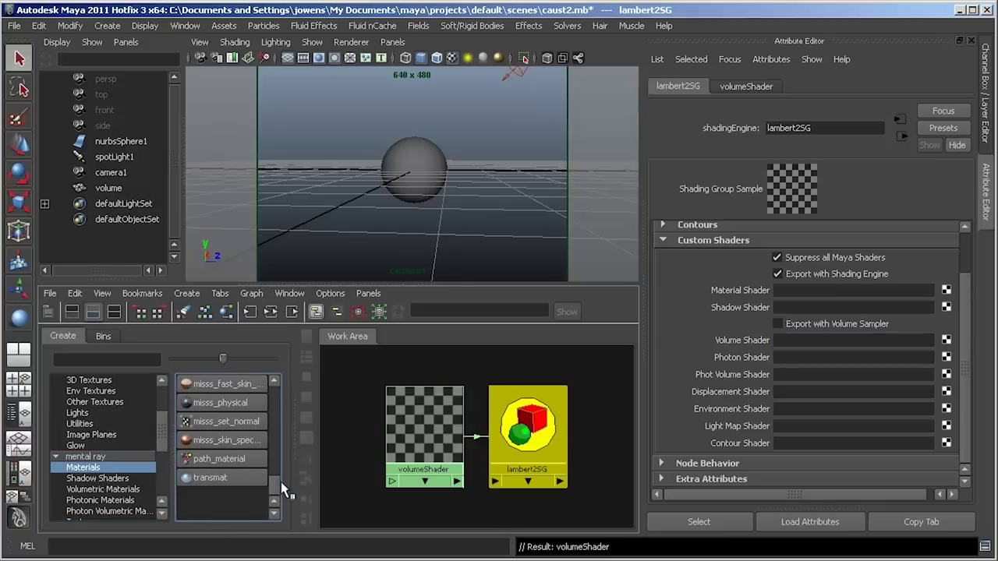
pyautogui.click(211, 478)
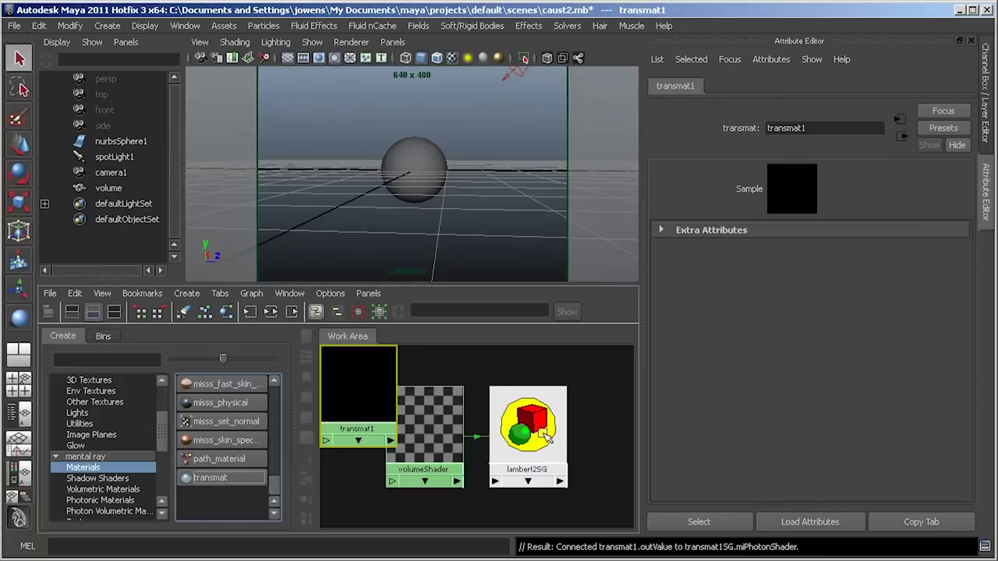
pyautogui.click(546, 436)
pyautogui.moveTo(373, 397); pyautogui.dragTo(707, 308, button='middle')
pyautogui.moveTo(335, 381); pyautogui.dragTo(733, 331, button='middle')
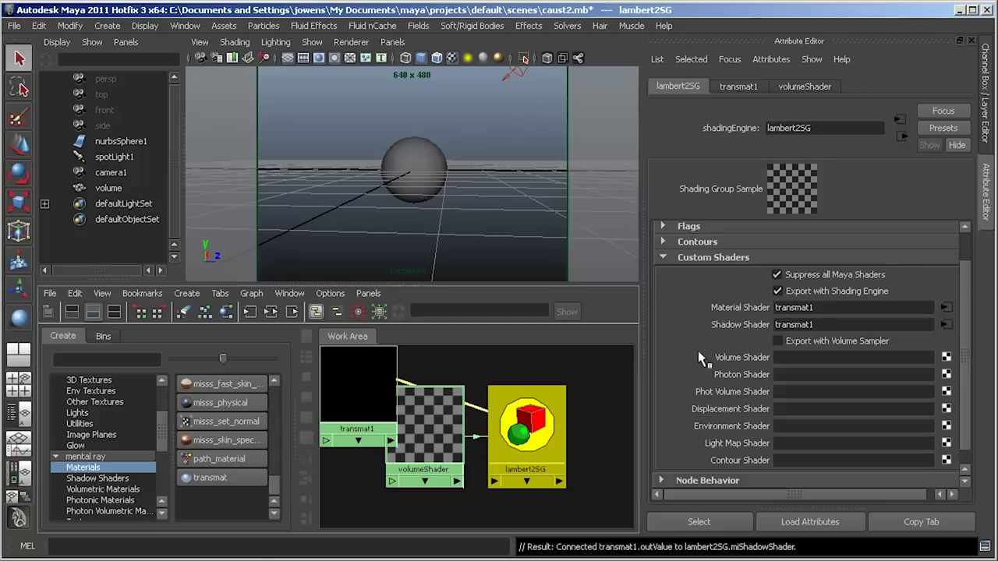
pyautogui.click(777, 358)
pyautogui.click(786, 392)
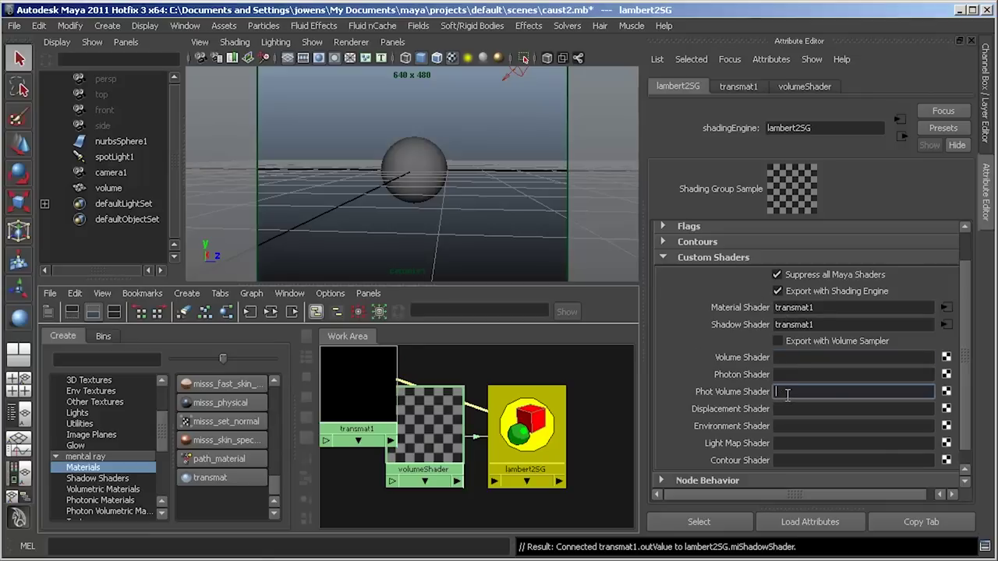
pyautogui.click(783, 358)
pyautogui.click(791, 391)
pyautogui.click(793, 375)
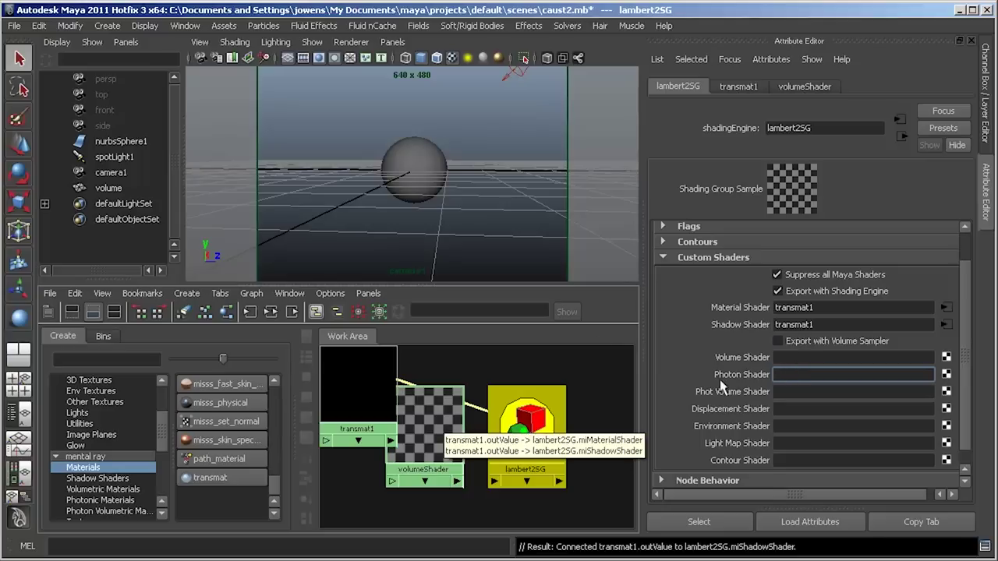
# Step: Create a transmat_photon photonic material, connect it to the Photon Shader of lambert2SG, and rearrange the node graph
pyautogui.click(107, 490)
pyautogui.click(100, 478)
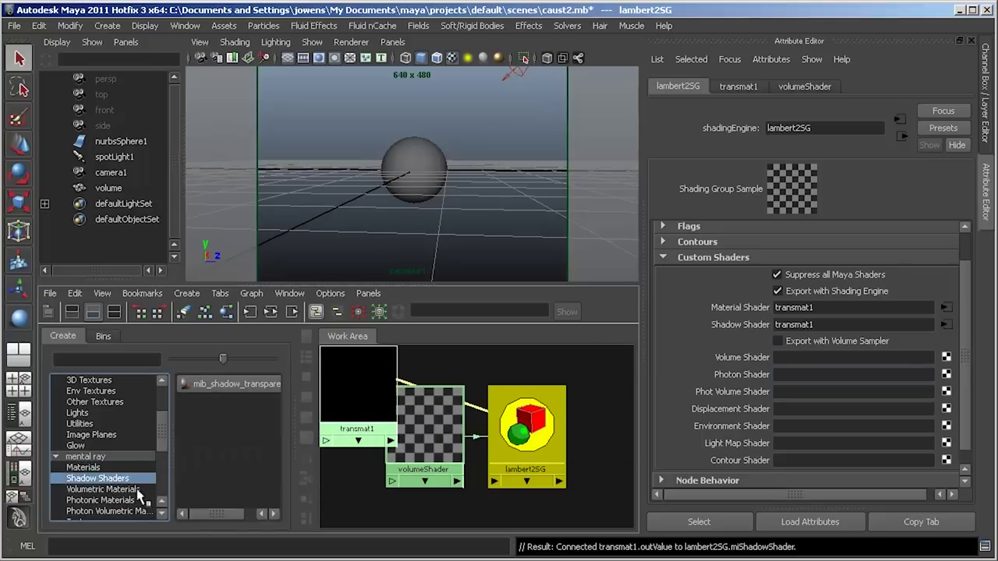
pyautogui.click(125, 500)
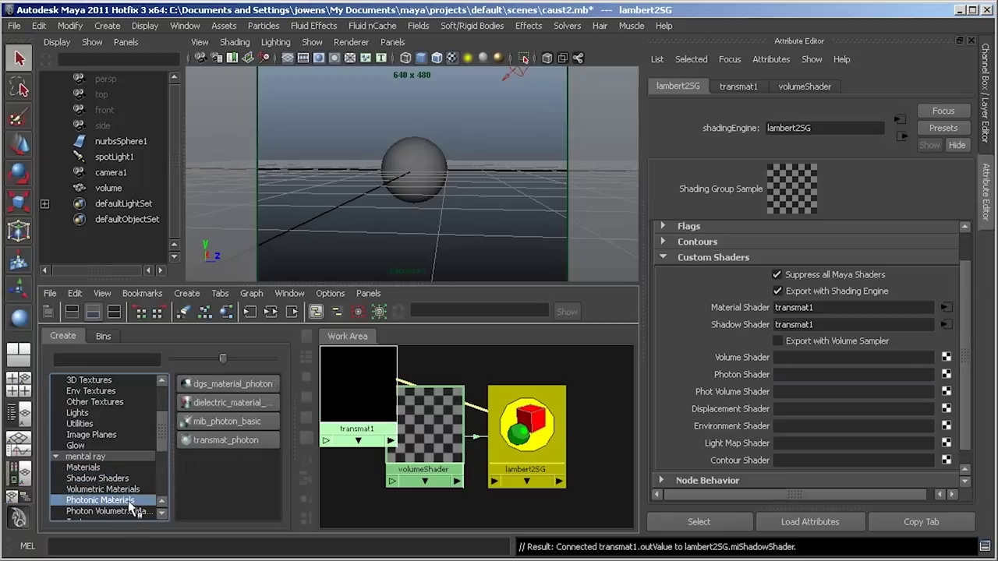
pyautogui.click(244, 443)
pyautogui.moveTo(396, 516); pyautogui.dragTo(687, 375, button='middle')
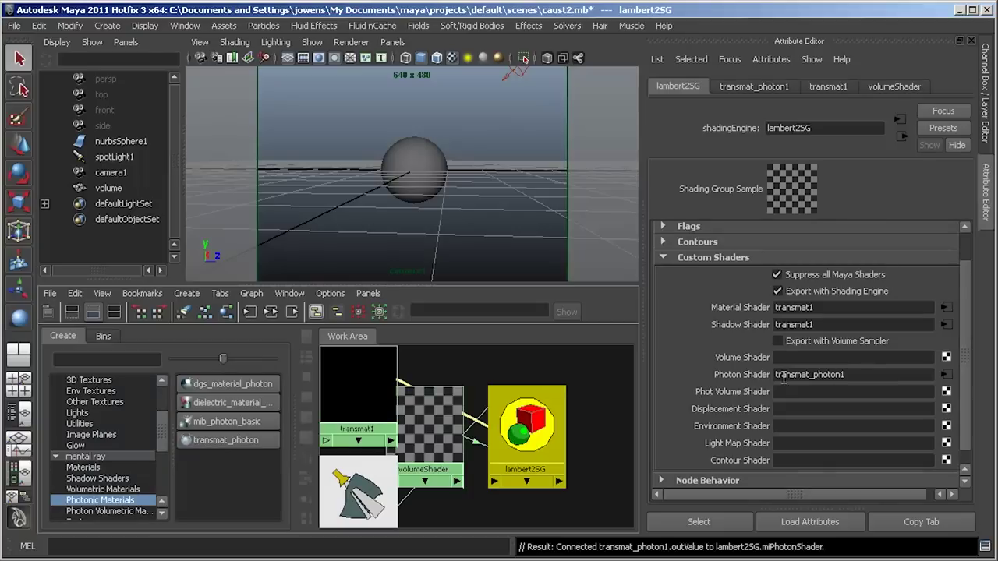
pyautogui.click(205, 312)
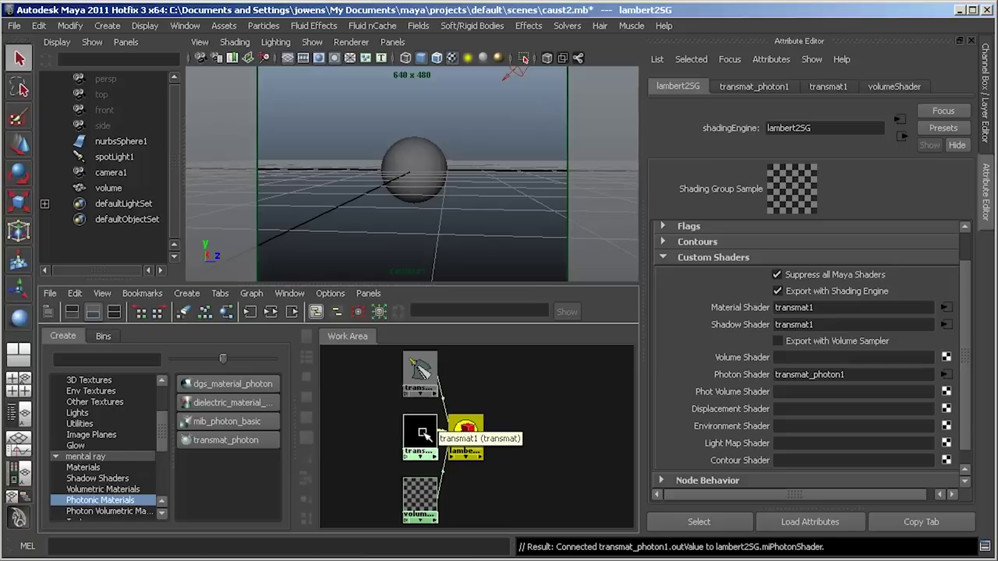
# Step: Create a parti_volume and a parti_volume_photon node and place both beside the lambert2SG node in the work area
pyautogui.click(118, 491)
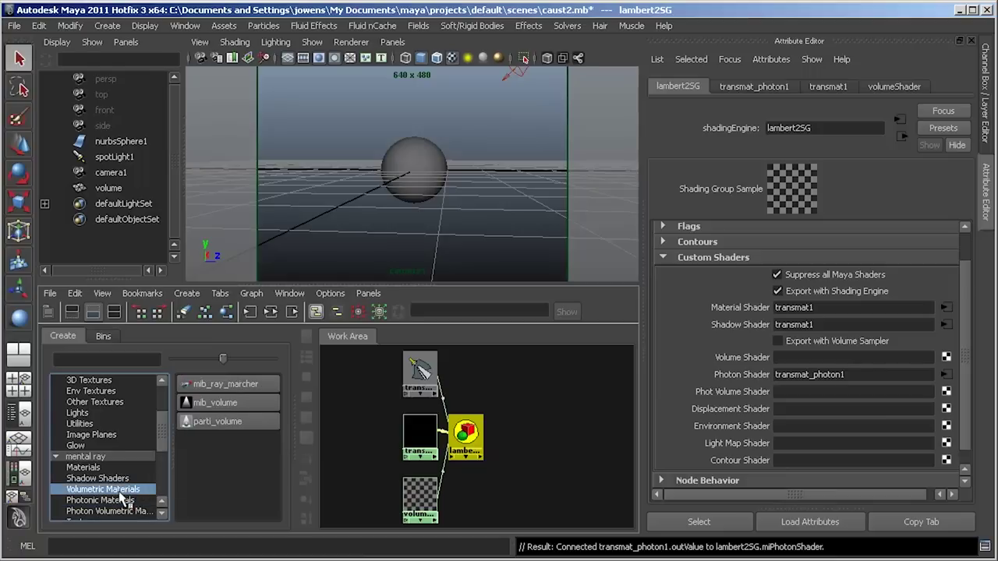
pyautogui.click(222, 423)
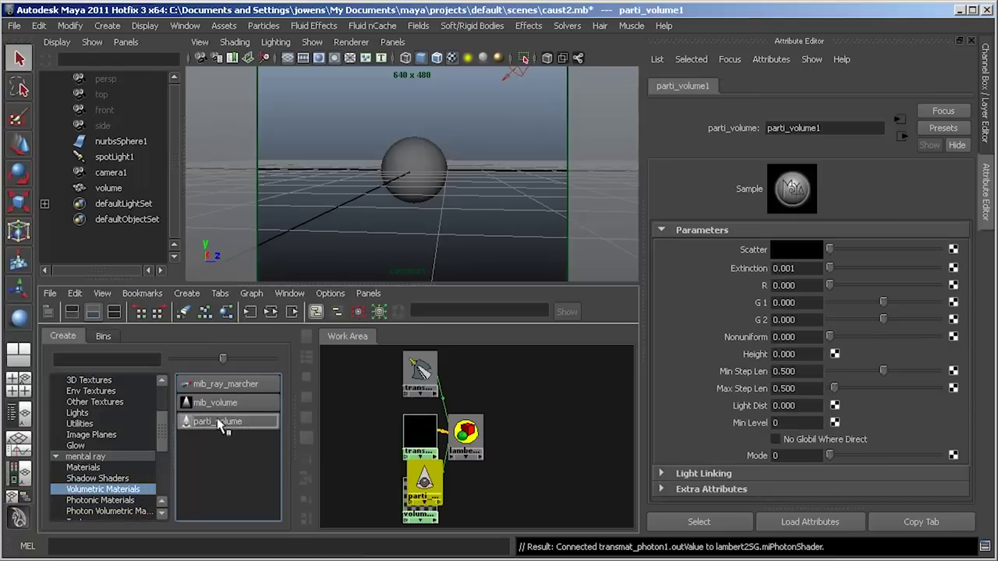
pyautogui.click(144, 512)
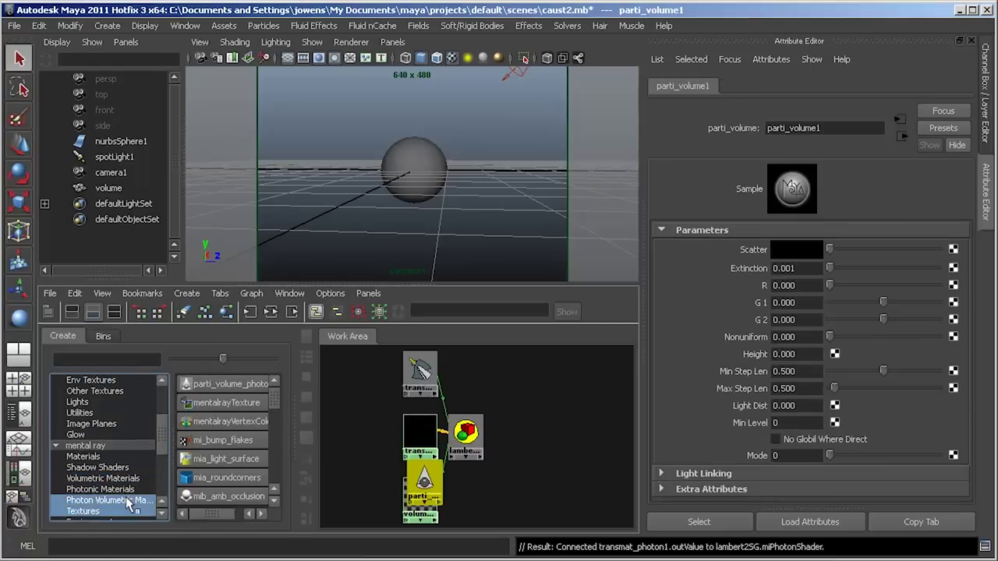
pyautogui.click(133, 500)
pyautogui.click(221, 387)
pyautogui.moveTo(460, 372); pyautogui.dragTo(535, 493)
pyautogui.moveTo(425, 476); pyautogui.dragTo(542, 410)
# Step: Connect parti_volume1 to the Volume Shader and parti_volume_photon1 to the Phot Volume Shader of lambert2SG
pyautogui.click(469, 429)
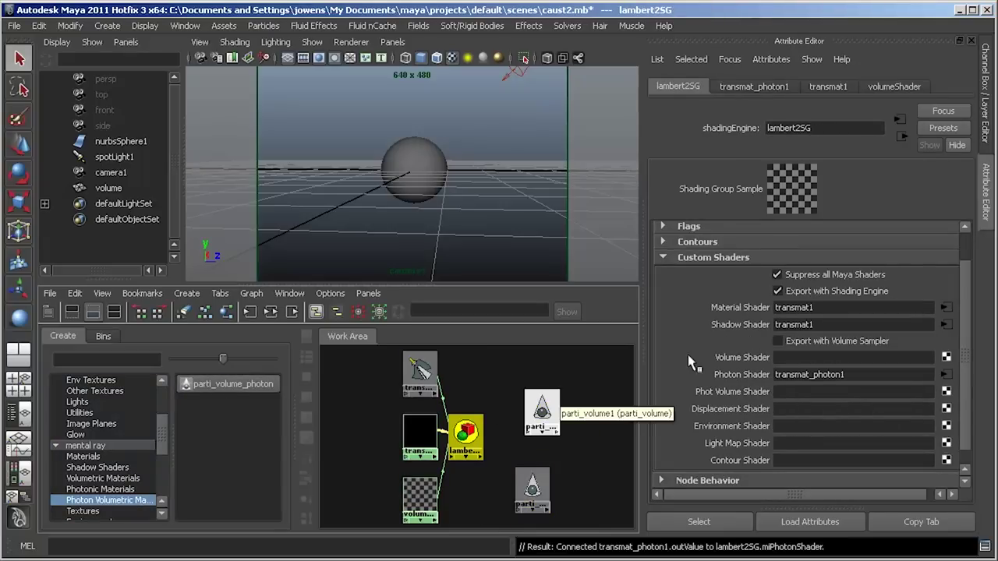
pyautogui.moveTo(538, 409); pyautogui.dragTo(738, 362, button='middle')
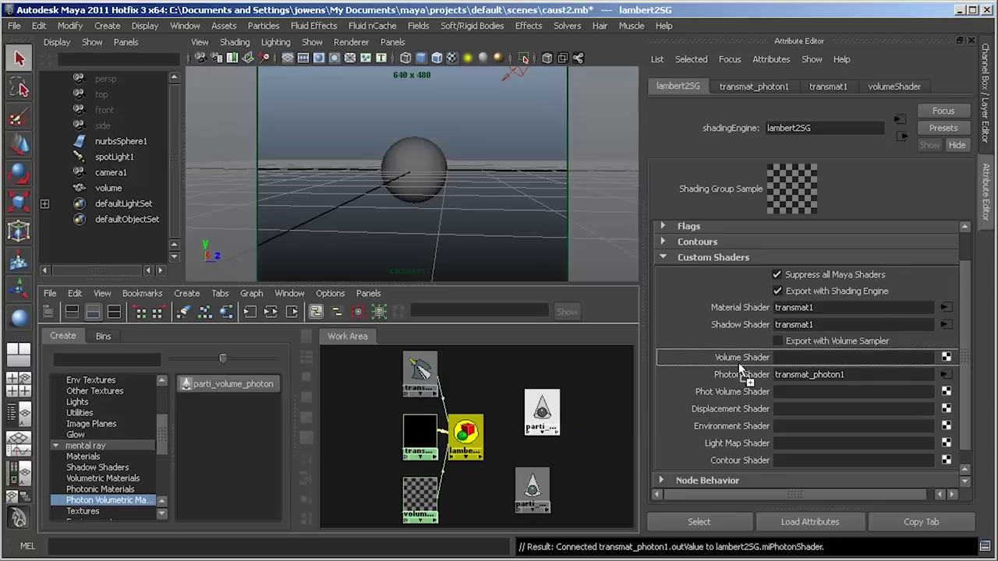
pyautogui.moveTo(529, 487); pyautogui.dragTo(729, 375, button='middle')
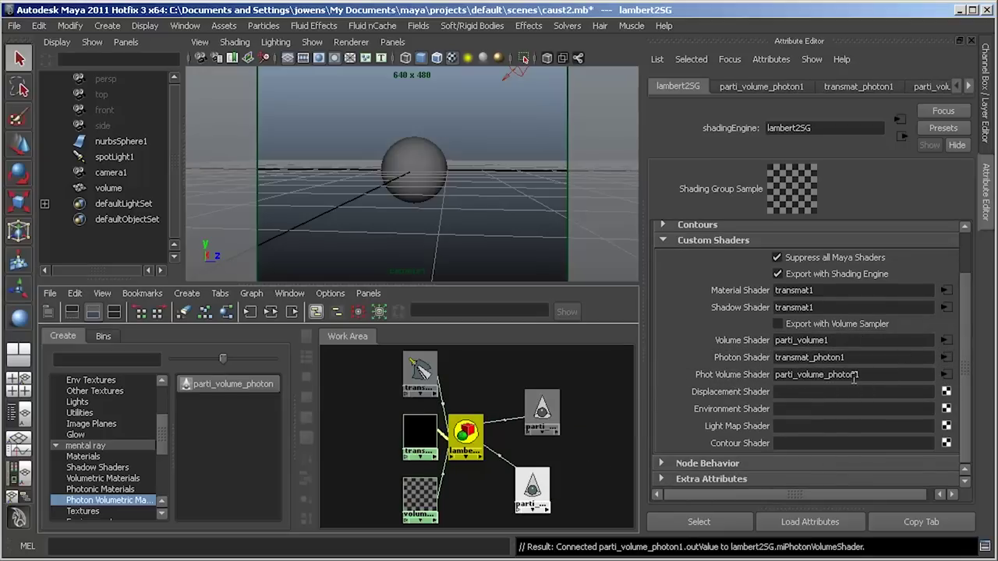
# Step: Compare the two parti nodes' attributes and open the Connection Editor from parti_volume1 to parti_volume_photon1
pyautogui.click(542, 411)
pyautogui.click(533, 490)
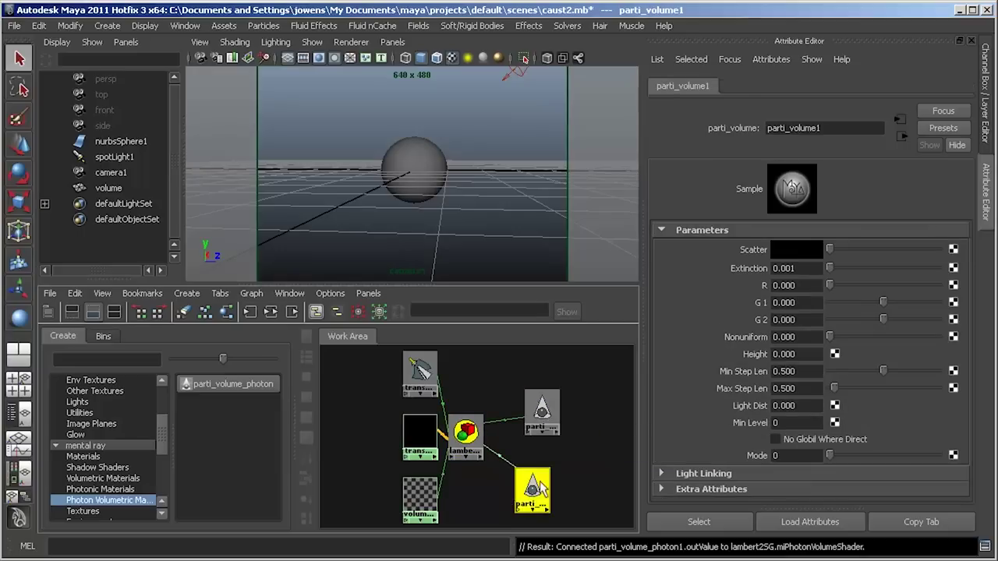
pyautogui.click(542, 411)
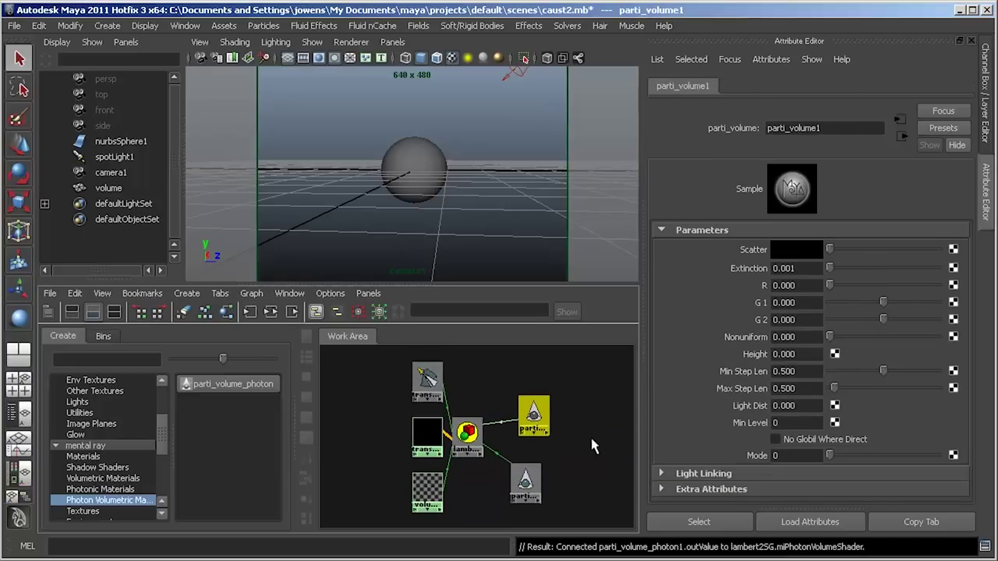
pyautogui.keyDown('alt'); pyautogui.moveTo(546, 468); pyautogui.dragTo(479, 464, button='middle'); pyautogui.keyUp('alt')
pyautogui.click(477, 467)
pyautogui.click(477, 402)
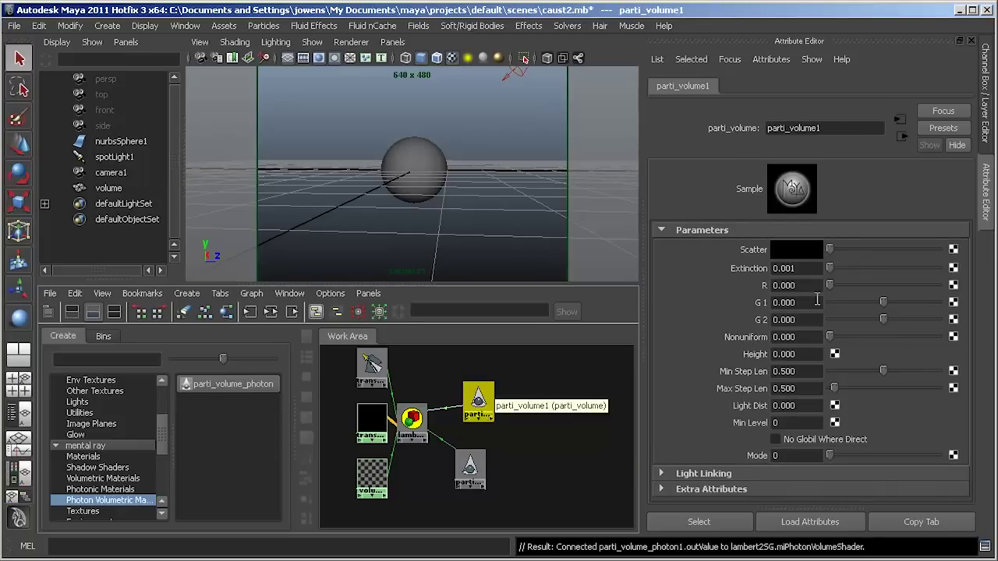
pyautogui.moveTo(482, 397)
pyautogui.mouseDown()
pyautogui.moveTo(470, 406)
pyautogui.moveTo(482, 411)
pyautogui.mouseUp()
pyautogui.moveTo(479, 411); pyautogui.dragTo(477, 470, button='middle')
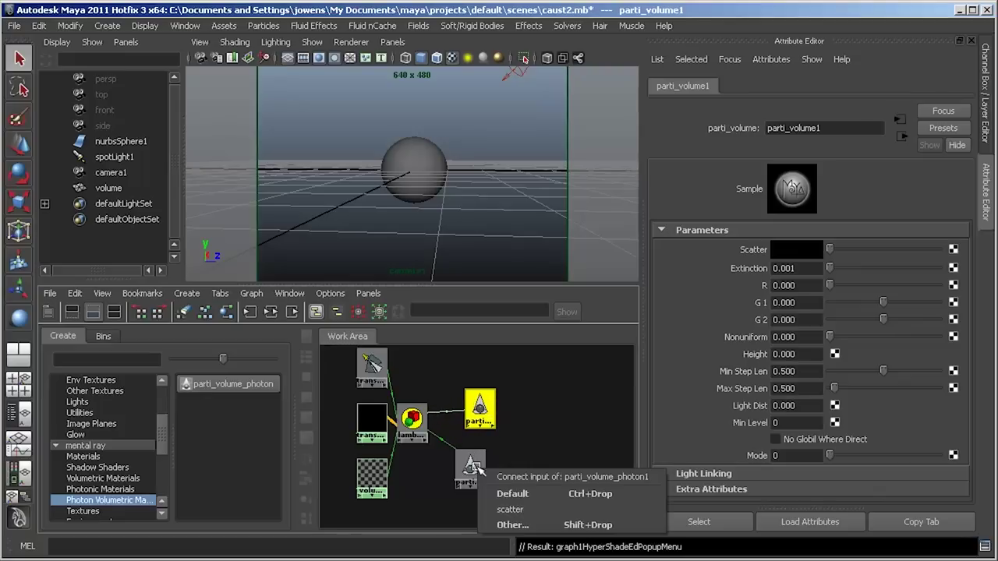
pyautogui.click(512, 525)
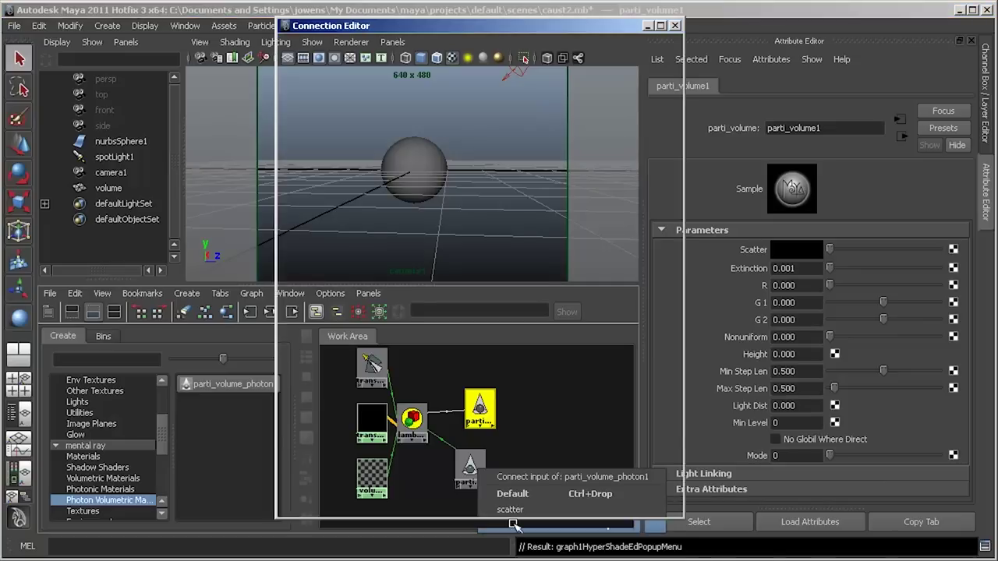
# Step: Connect the mode, scatter and extinction attributes of parti_volume1 to the matching inputs of parti_volume_photon1
pyautogui.click(350, 146)
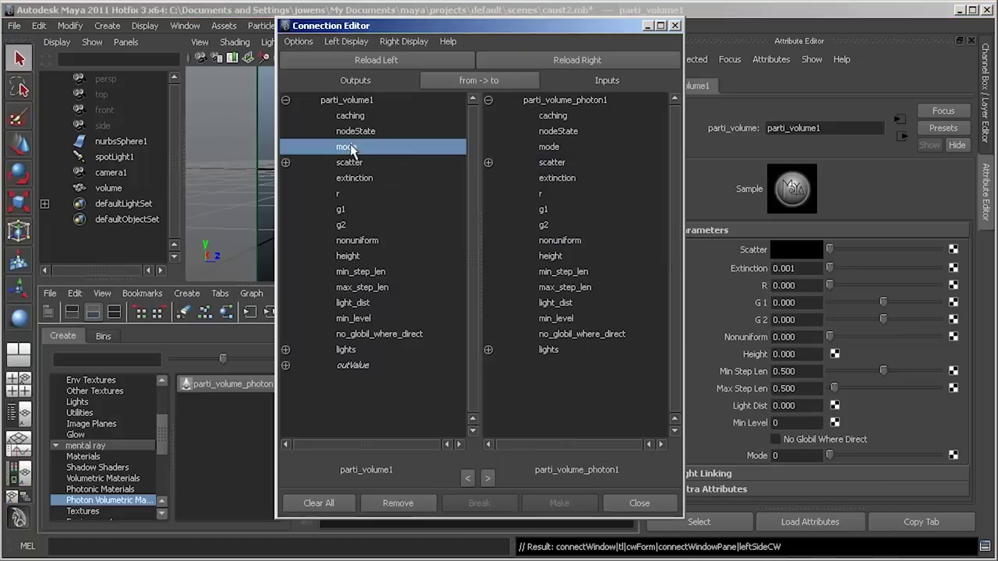
pyautogui.click(550, 148)
pyautogui.click(366, 163)
pyautogui.click(554, 162)
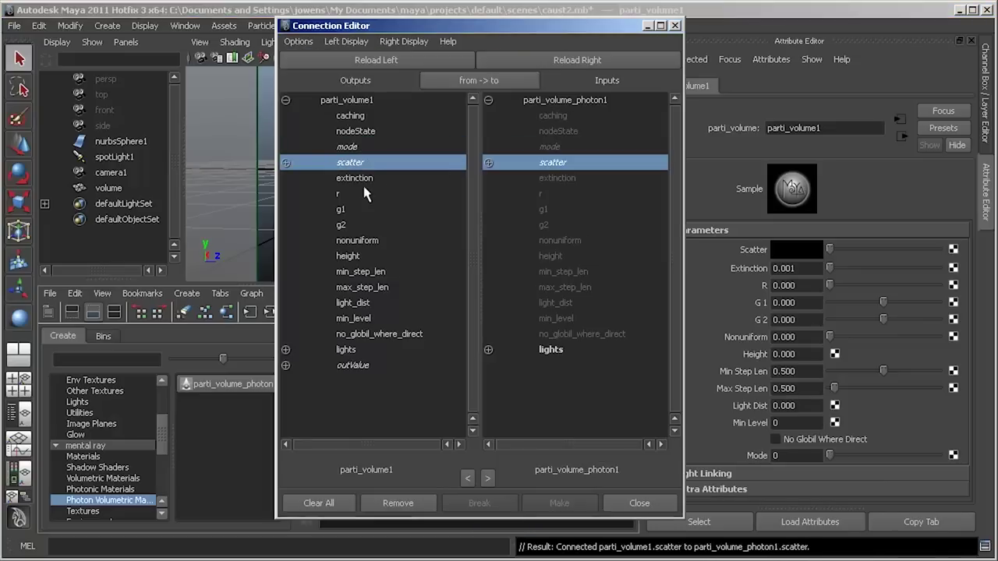
pyautogui.click(366, 178)
pyautogui.click(581, 178)
# Step: Connect the r, g1, g2 and nonuniform attributes of parti_volume1 to the same attributes of parti_volume_photon1
pyautogui.click(380, 193)
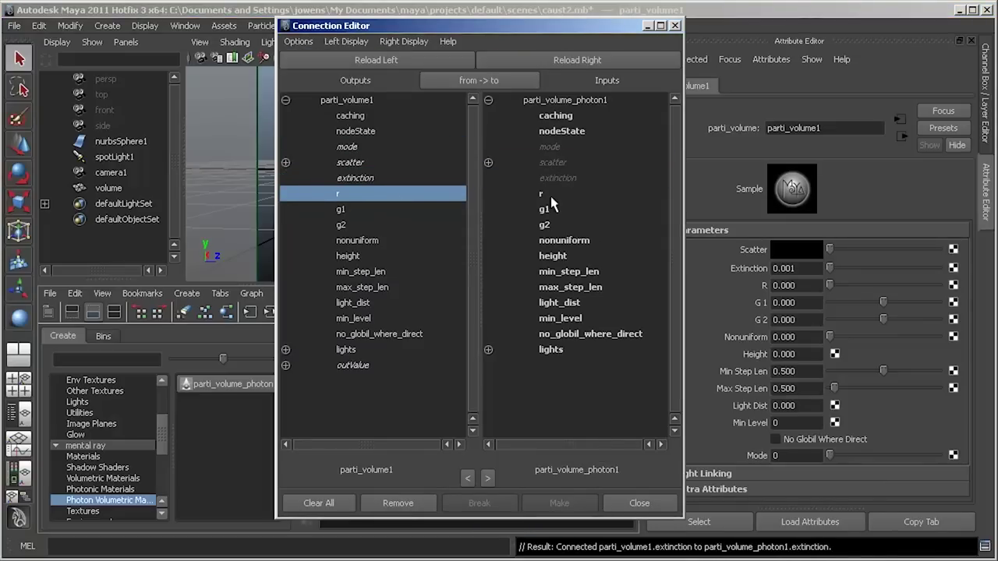
pyautogui.click(550, 193)
pyautogui.click(394, 212)
pyautogui.click(566, 211)
pyautogui.click(397, 226)
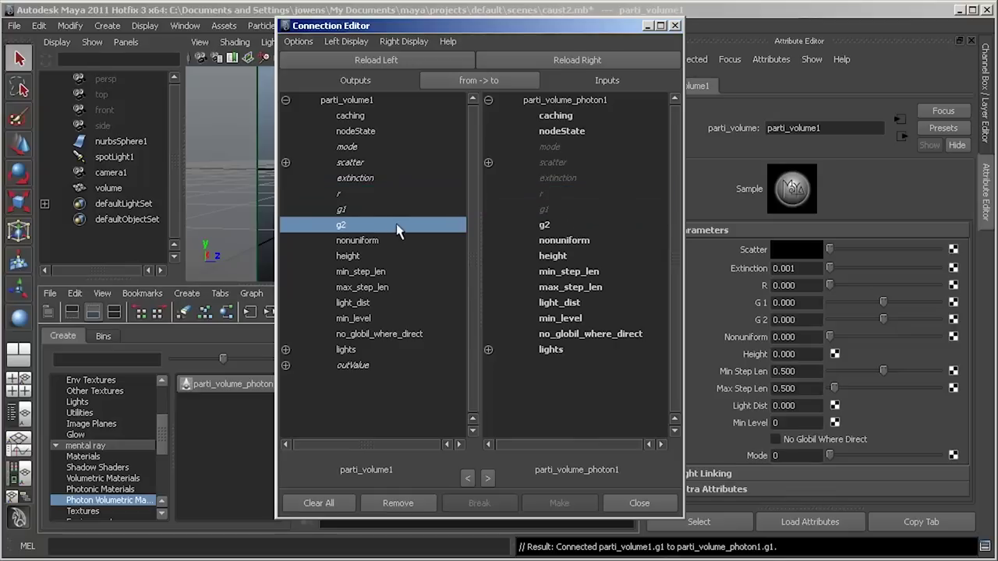
pyautogui.click(572, 226)
pyautogui.click(413, 243)
pyautogui.click(585, 242)
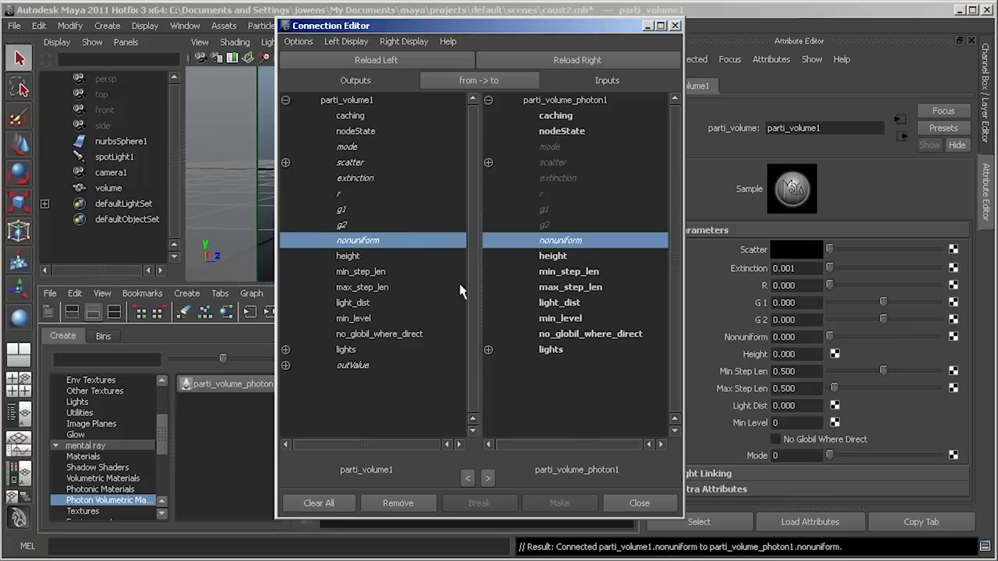
# Step: Connect height, min_step_len and max_step_len of parti_volume1 to their counterparts on parti_volume_photon1
pyautogui.click(370, 257)
pyautogui.click(552, 258)
pyautogui.click(406, 273)
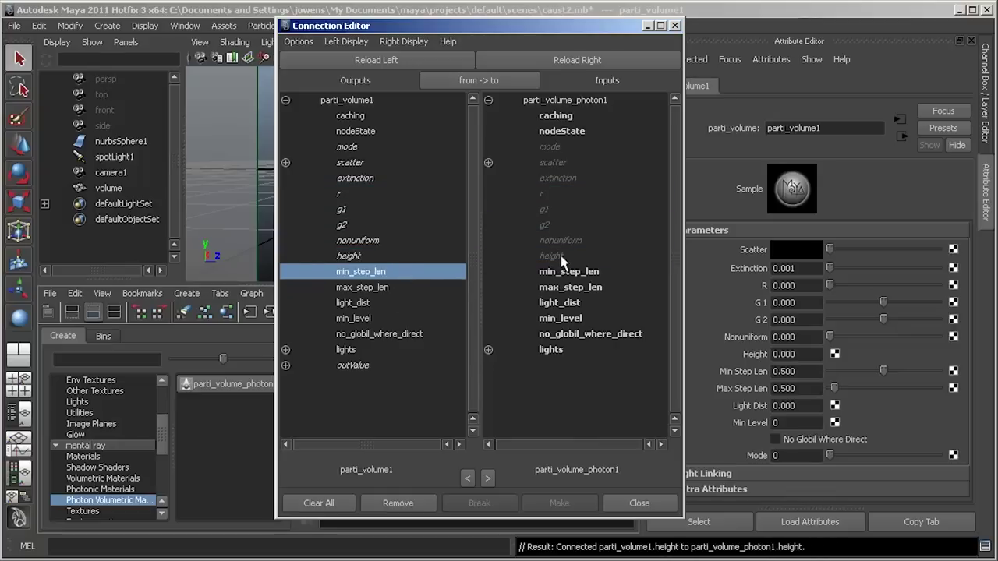
pyautogui.click(566, 273)
pyautogui.click(406, 288)
pyautogui.click(567, 288)
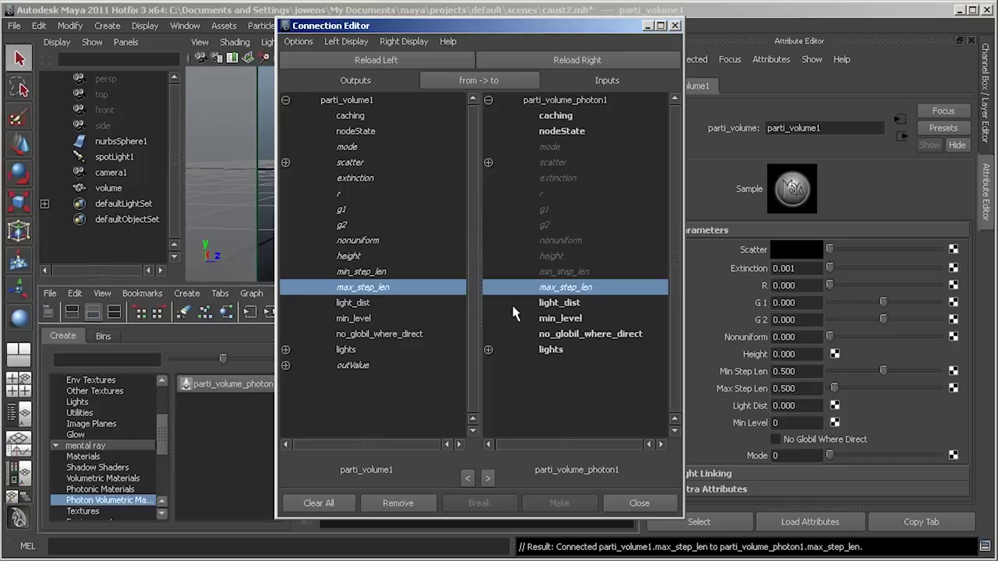
# Step: Connect light_dist, min_level and no_globil_where_direct of parti_volume1 to the same attributes of parti_volume_photon1, and close the Connection Editor
pyautogui.click(425, 304)
pyautogui.click(574, 306)
pyautogui.click(425, 319)
pyautogui.click(557, 320)
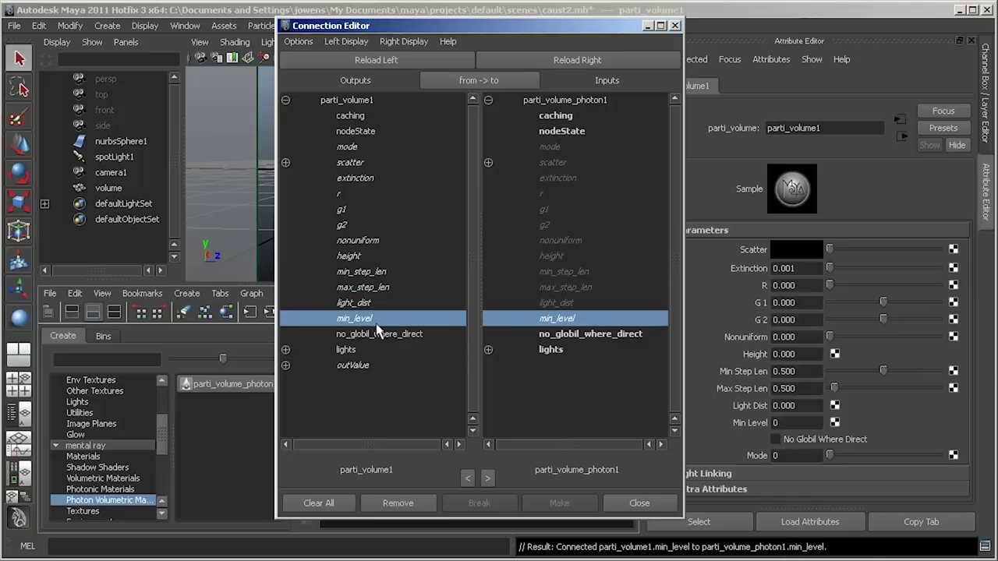
pyautogui.click(381, 335)
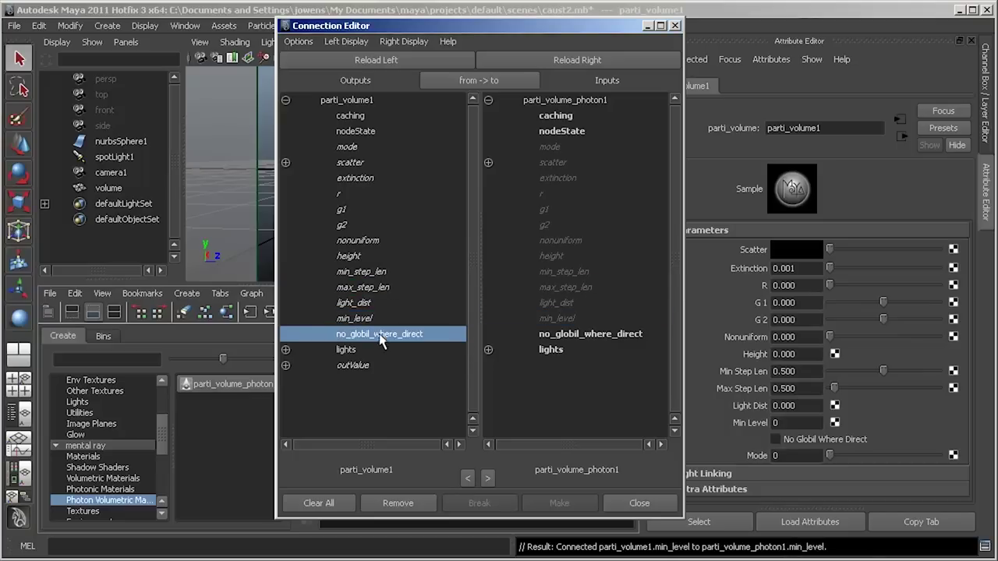
pyautogui.click(612, 336)
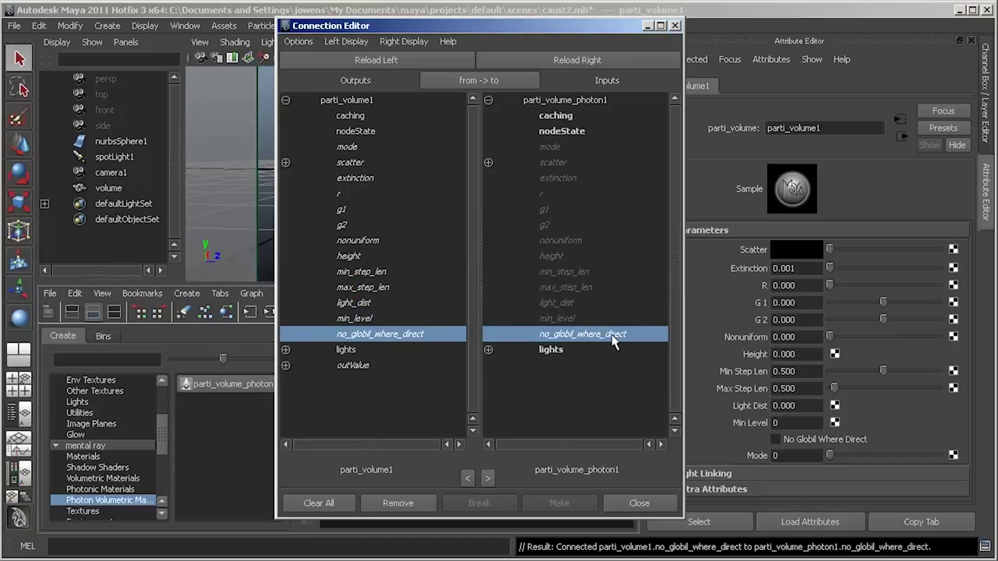
pyautogui.click(640, 504)
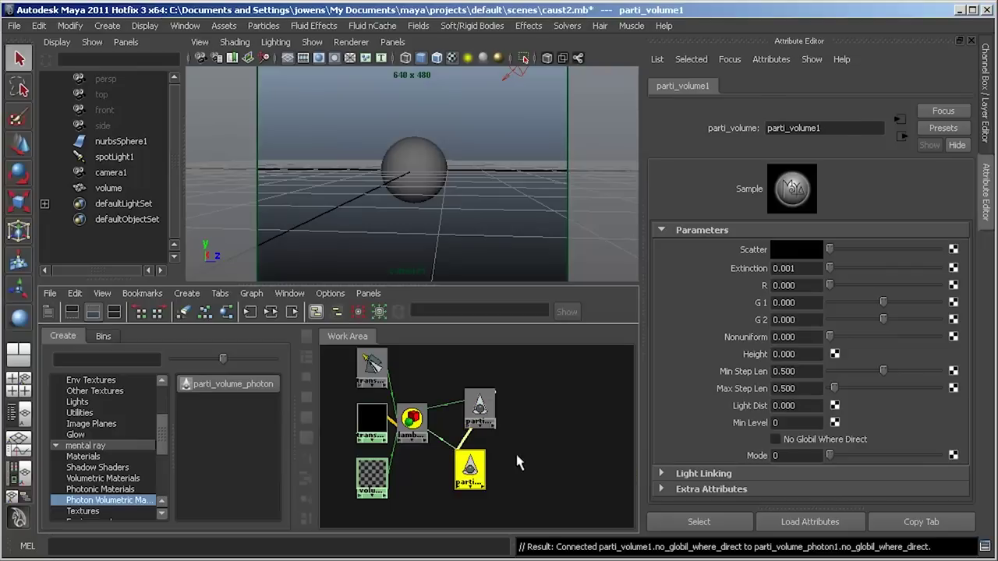
# Step: Raise parti_volume1's Scatter colour to a medium grey and check that parti_volume_photon1 picks up the change
pyautogui.click(469, 468)
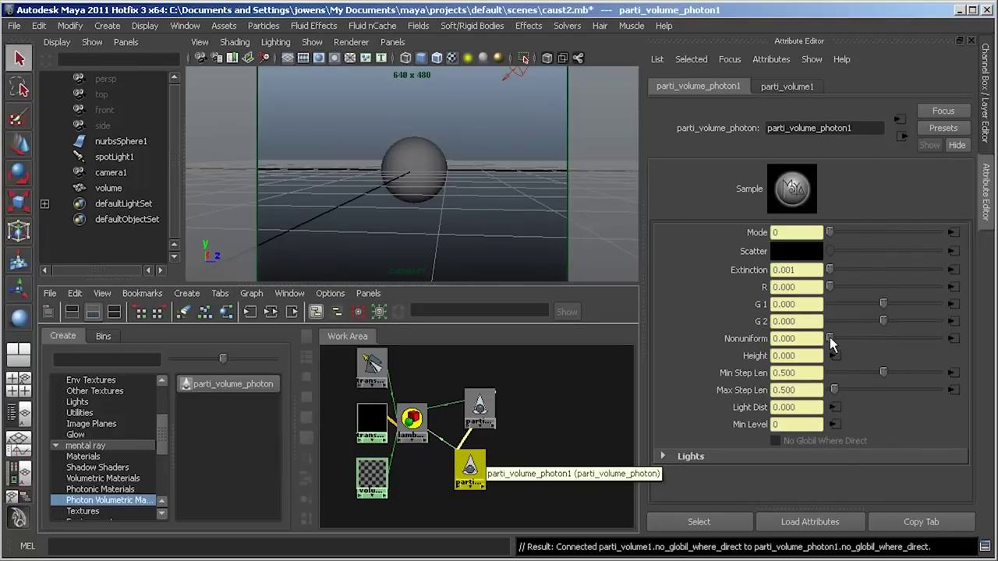
pyautogui.click(479, 406)
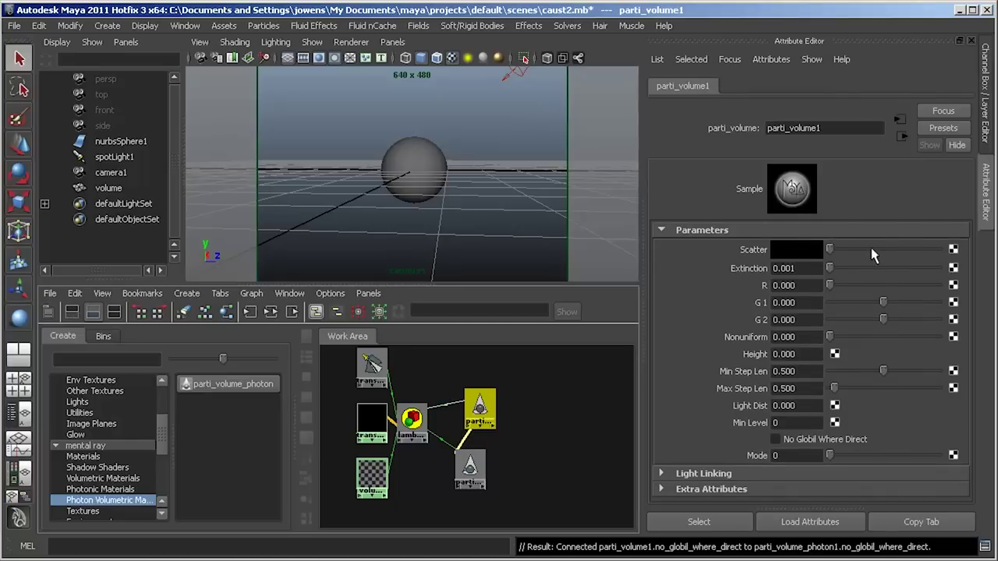
pyautogui.moveTo(888, 250); pyautogui.dragTo(879, 251)
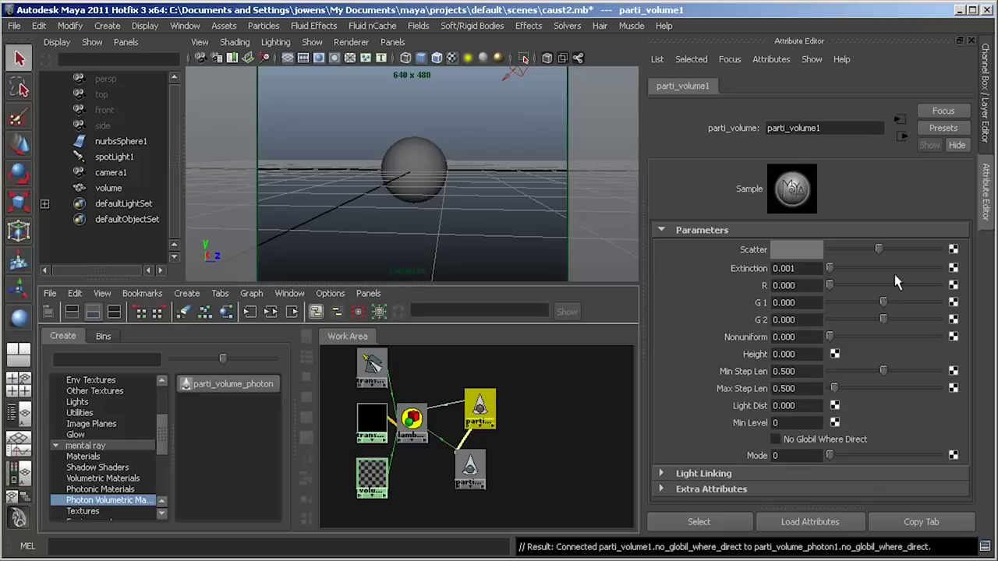
pyautogui.click(466, 468)
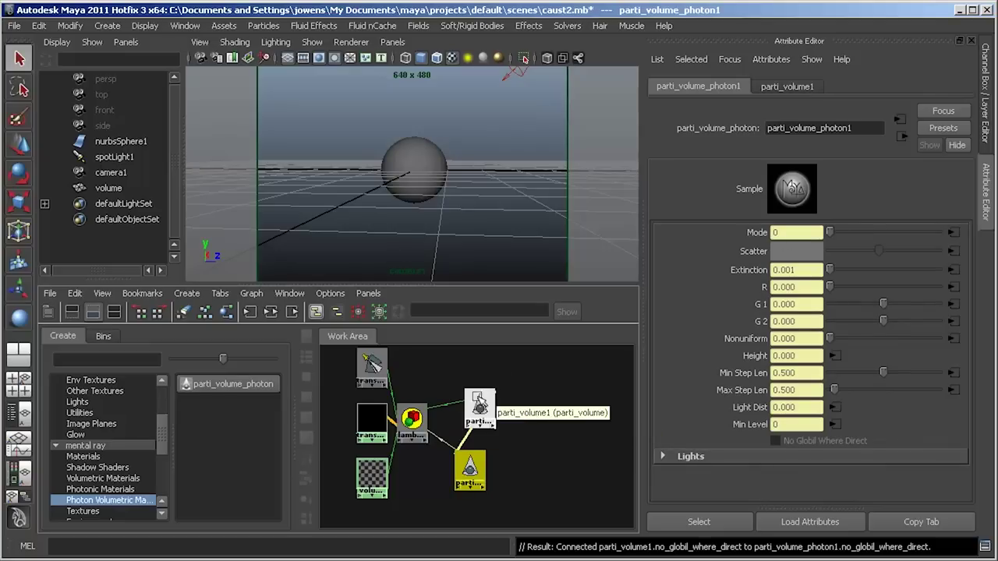
pyautogui.click(482, 409)
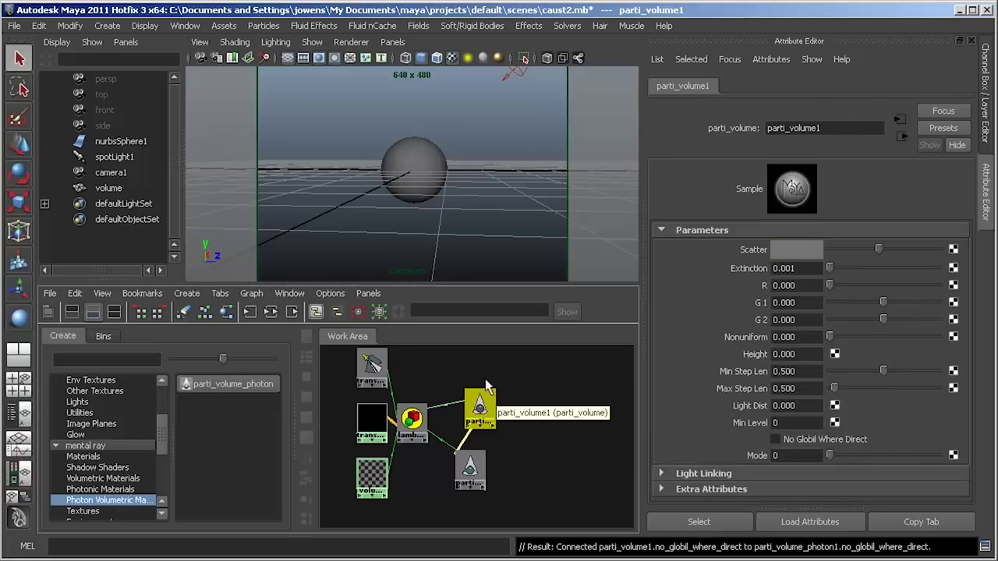
pyautogui.moveTo(482, 409)
pyautogui.mouseDown()
pyautogui.moveTo(461, 407)
pyautogui.moveTo(473, 407)
pyautogui.mouseUp()
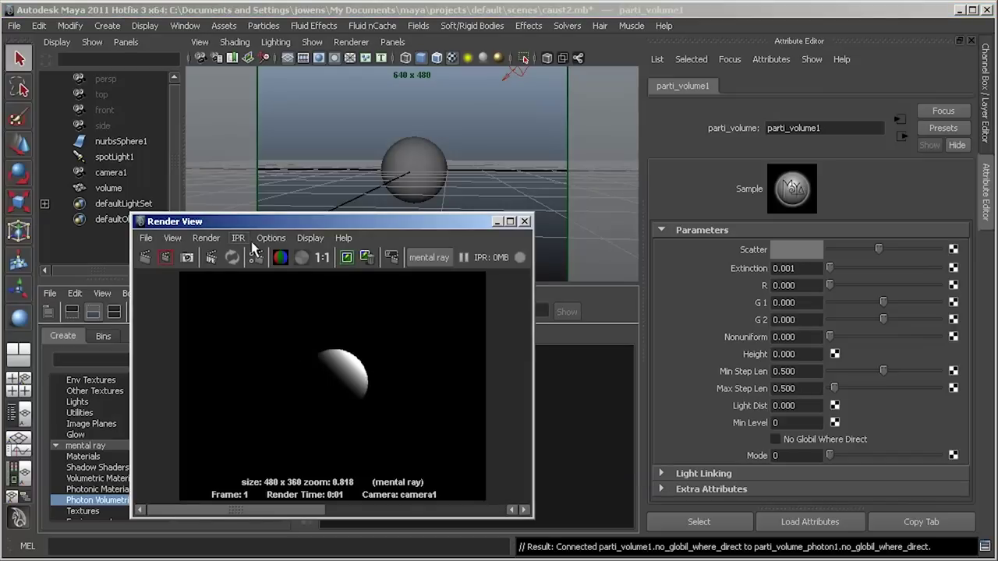
# Step: Enable Auto Volume in the mental ray rendering features, re-render the camera1 view and show the image at actual size
pyautogui.click(154, 261)
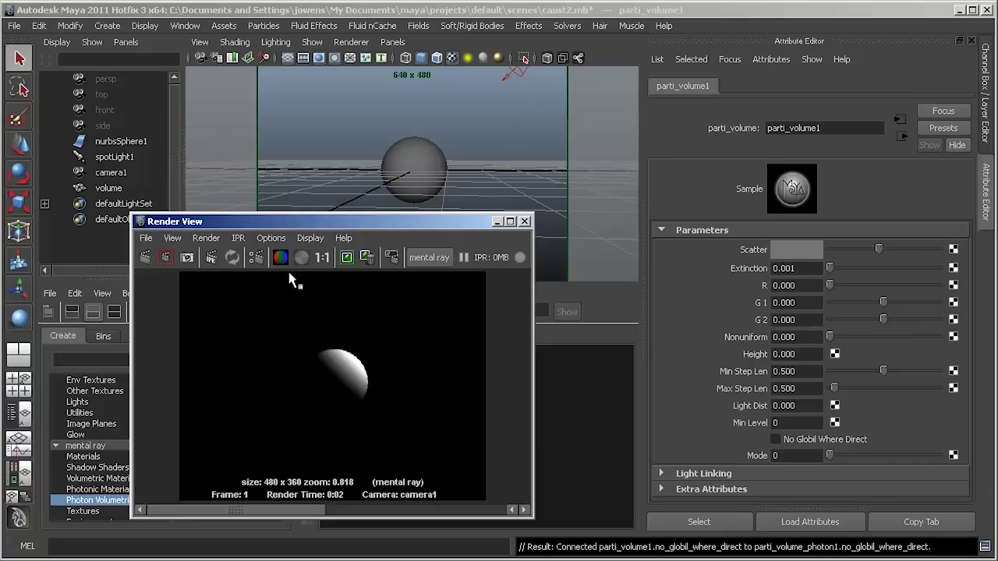
pyautogui.click(256, 257)
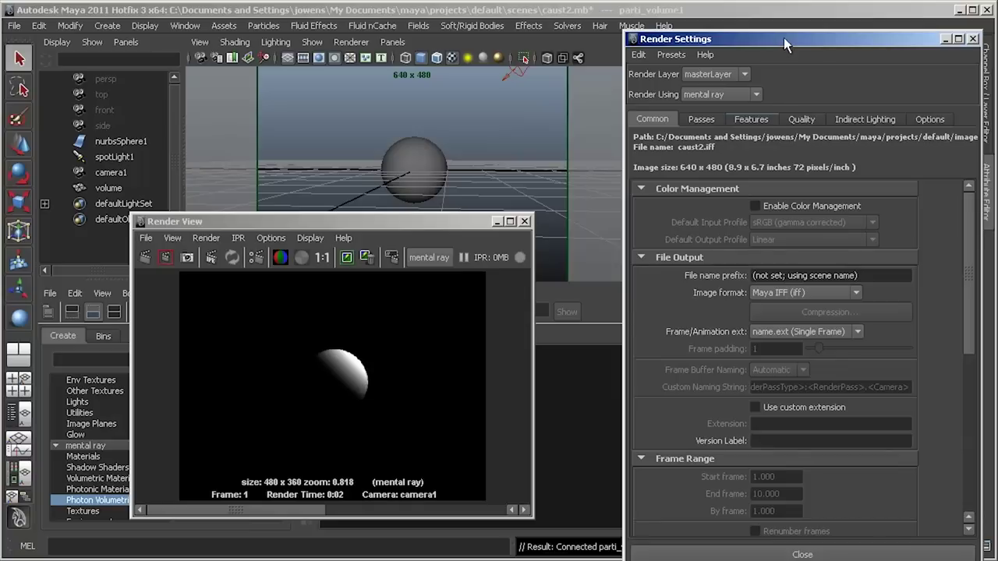
pyautogui.moveTo(785, 44); pyautogui.dragTo(767, 44)
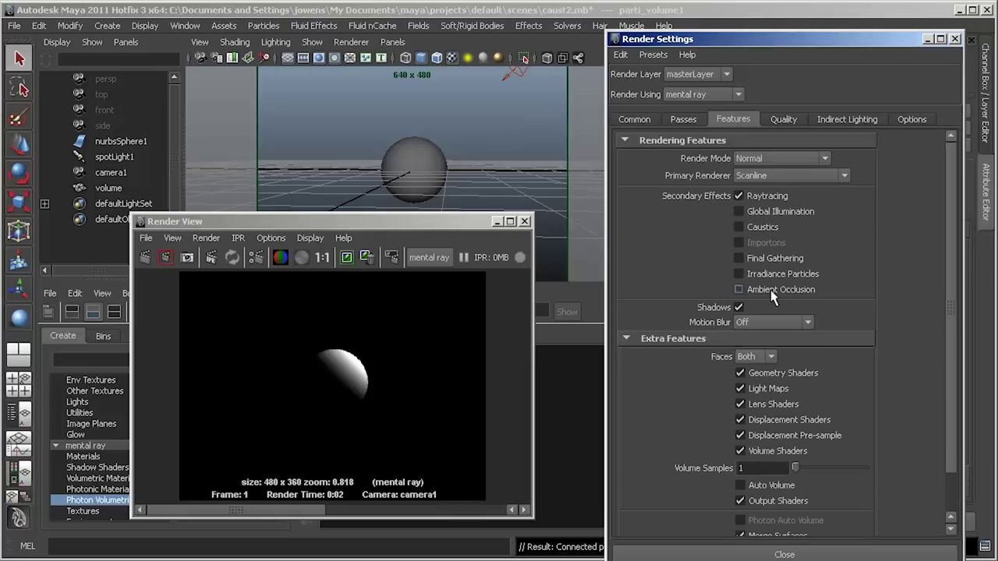
pyautogui.scroll(-2, 841, 305)
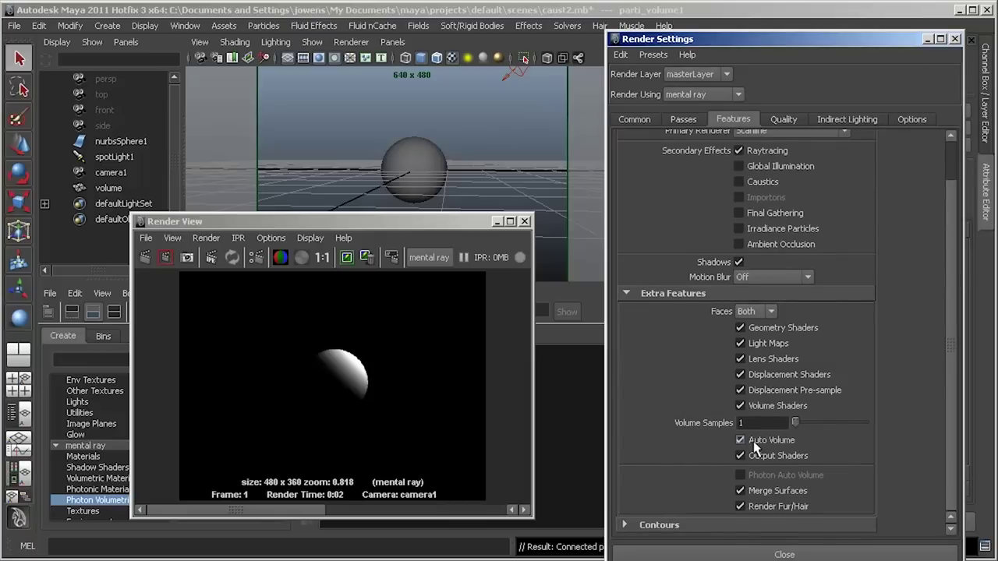
pyautogui.click(145, 257)
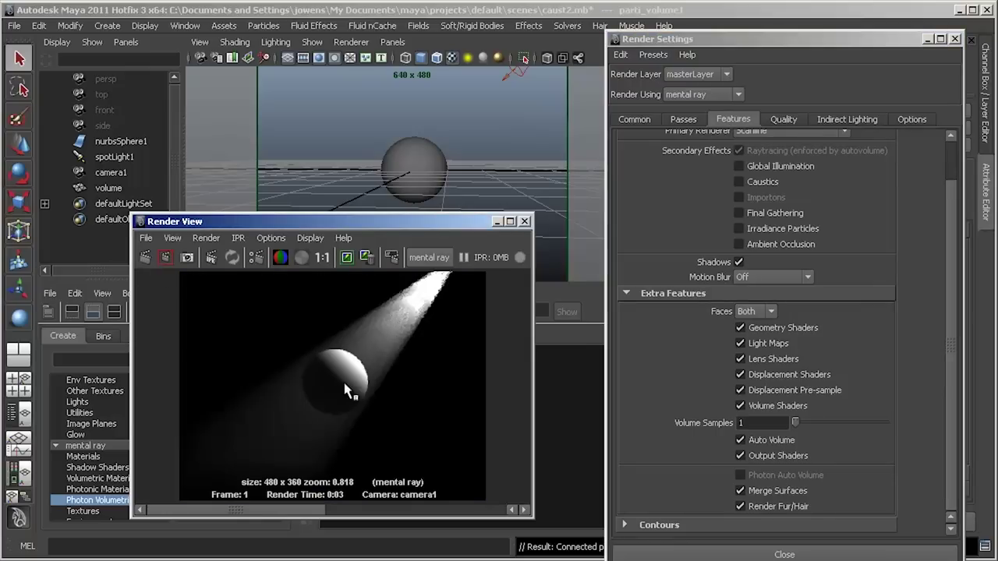
pyautogui.click(322, 258)
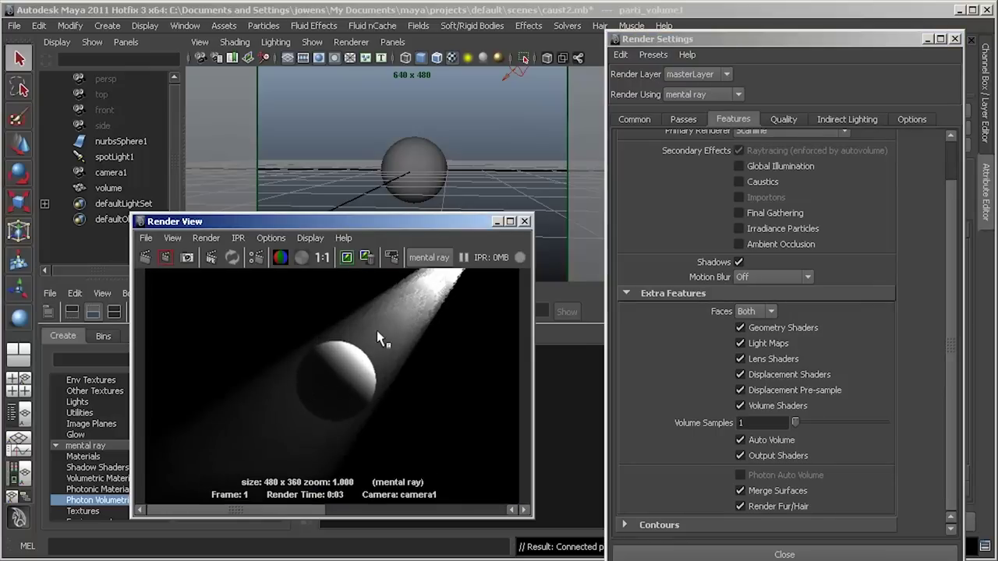
# Step: Review the mental ray quality settings in the render settings, and minimize the window
pyautogui.click(271, 238)
pyautogui.click(333, 312)
pyautogui.click(773, 120)
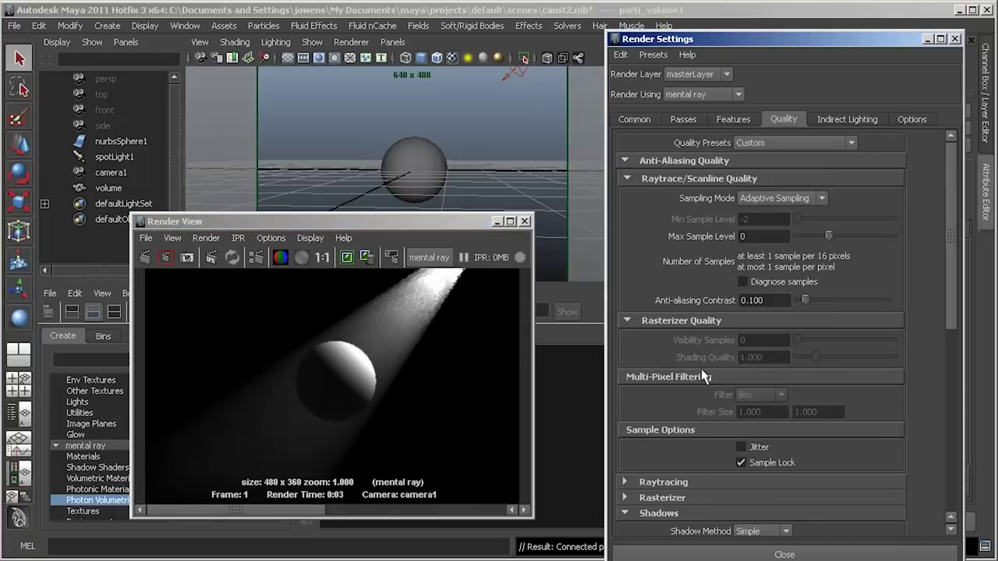
pyautogui.click(927, 39)
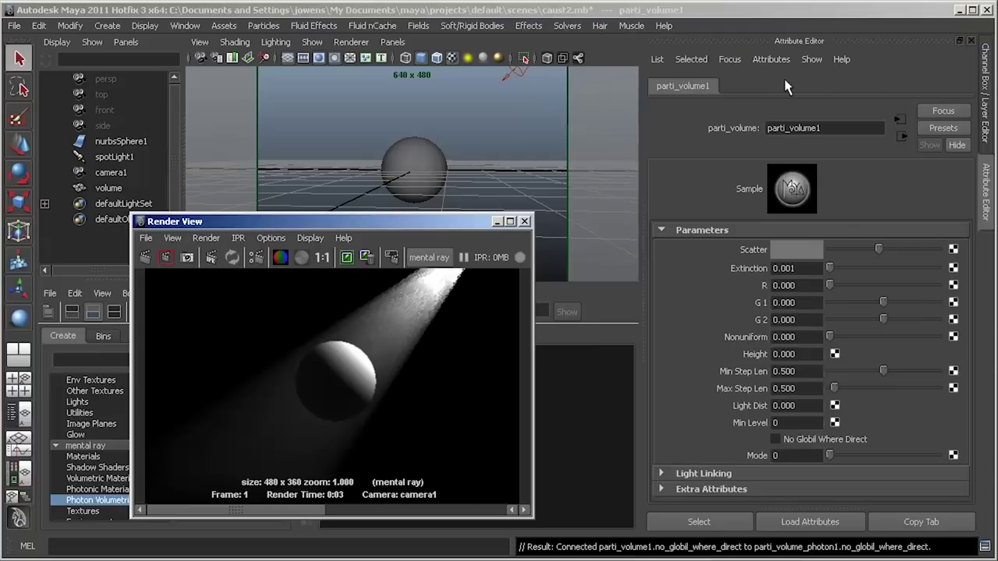
# Step: Set spotLight1's raytrace Shadow Rays to 4 and its Ray Depth Limit to 4
pyautogui.click(114, 159)
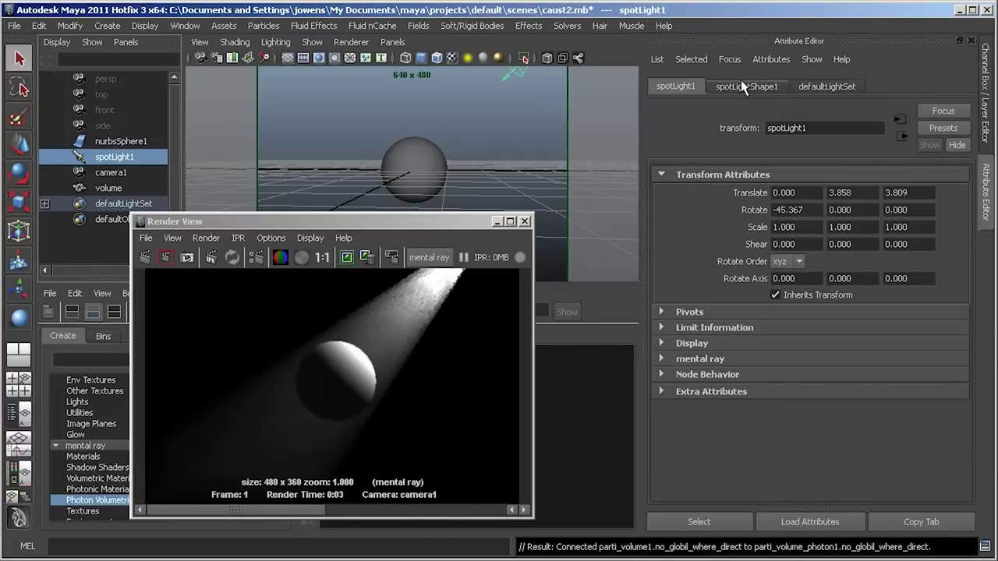
pyautogui.click(743, 87)
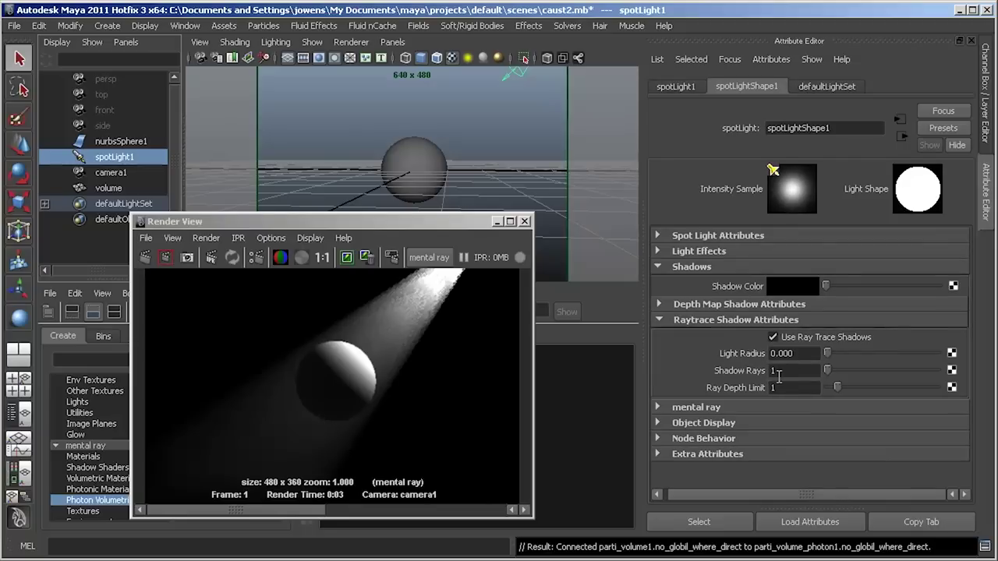
pyautogui.doubleClick(804, 371)
pyautogui.write('4')
pyautogui.press('Tab')
pyautogui.write('4')
pyautogui.press('Return')
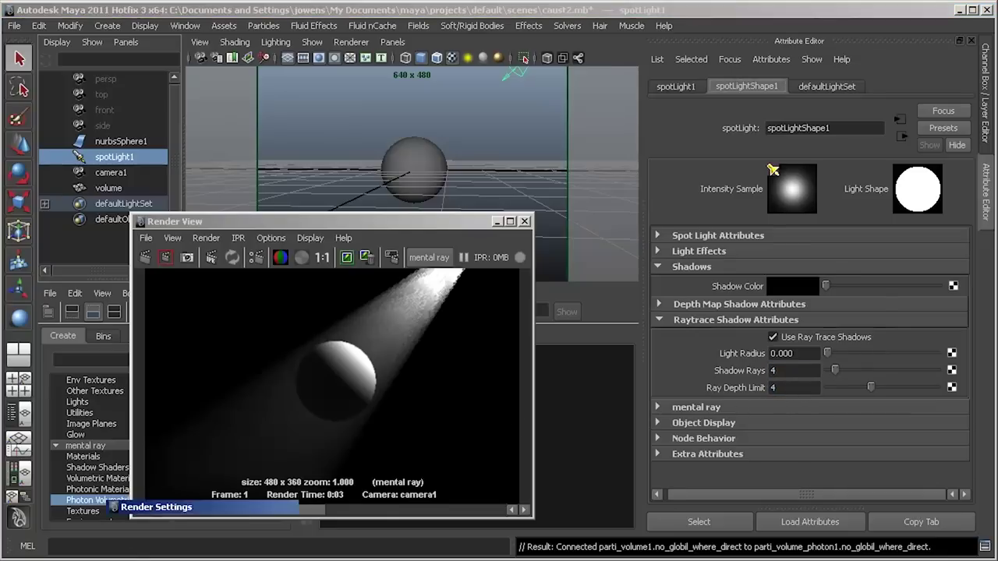
# Step: Set the raytracing Max Trace Depth and Shadows limits to 4 in the render settings, and re-render with the previous image kept
pyautogui.click(255, 257)
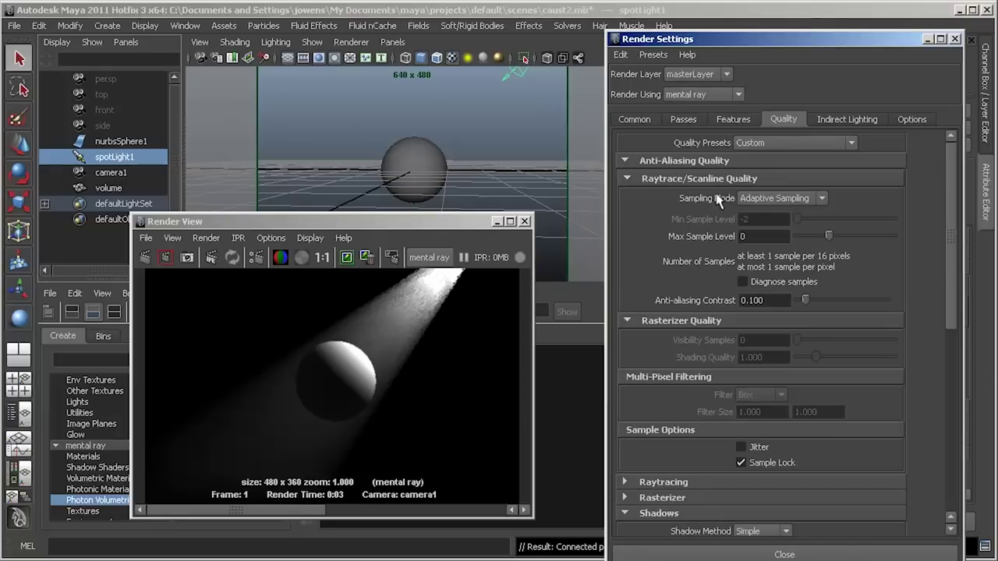
pyautogui.scroll(-3, 693, 400)
pyautogui.click(663, 388)
pyautogui.scroll(-5, 675, 390)
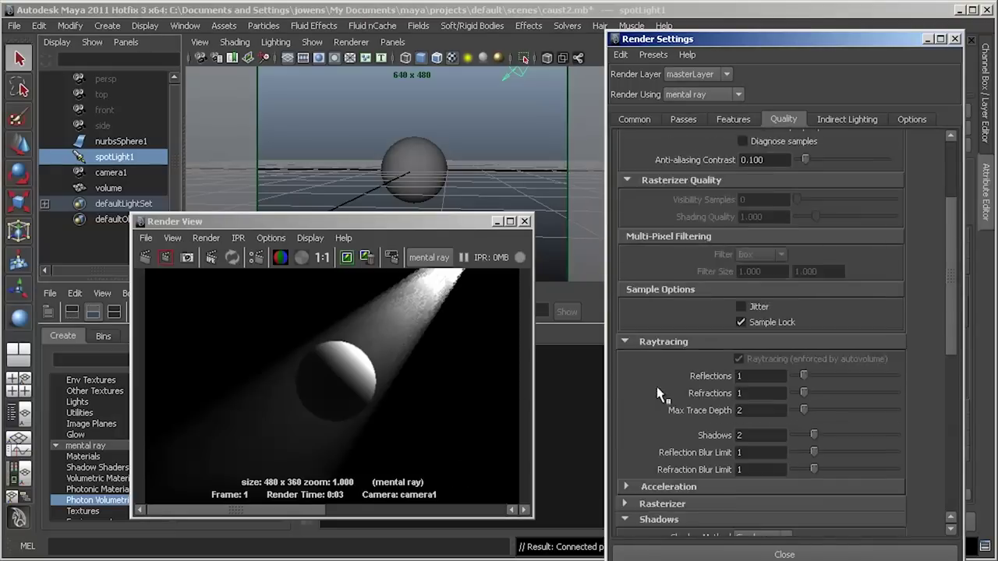
pyautogui.doubleClick(750, 316)
pyautogui.write('4')
pyautogui.doubleClick(750, 341)
pyautogui.write('4')
pyautogui.press('Tab')
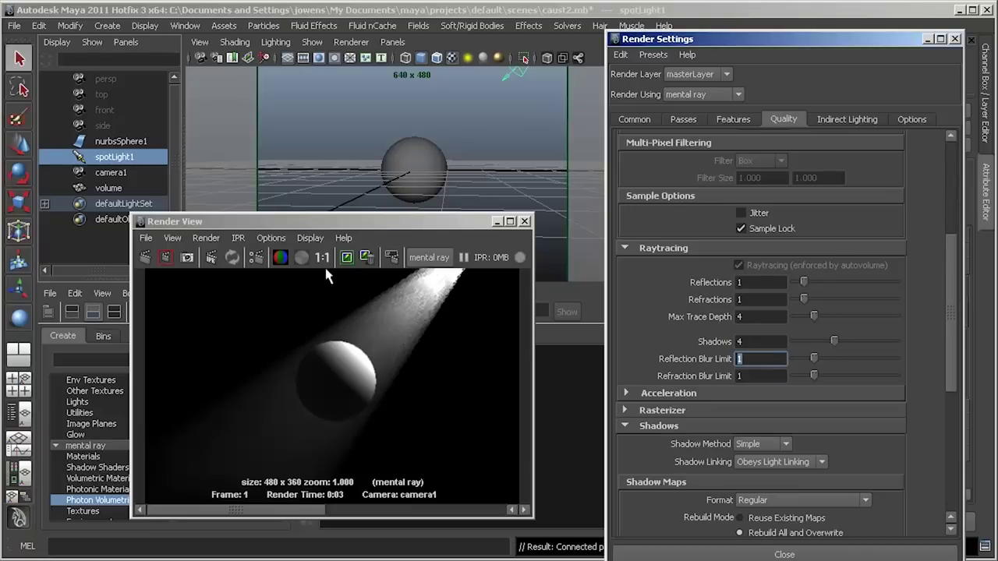
pyautogui.click(347, 257)
pyautogui.click(143, 258)
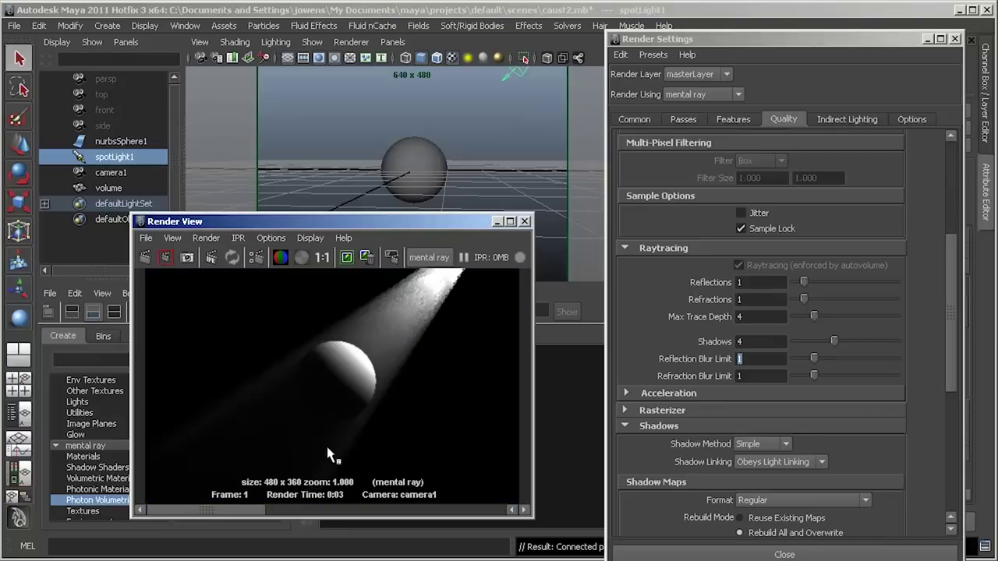
# Step: Set the raytracing Shadows limit to 3 and render the scene again
pyautogui.click(755, 341)
pyautogui.write('3')
pyautogui.press('Tab')
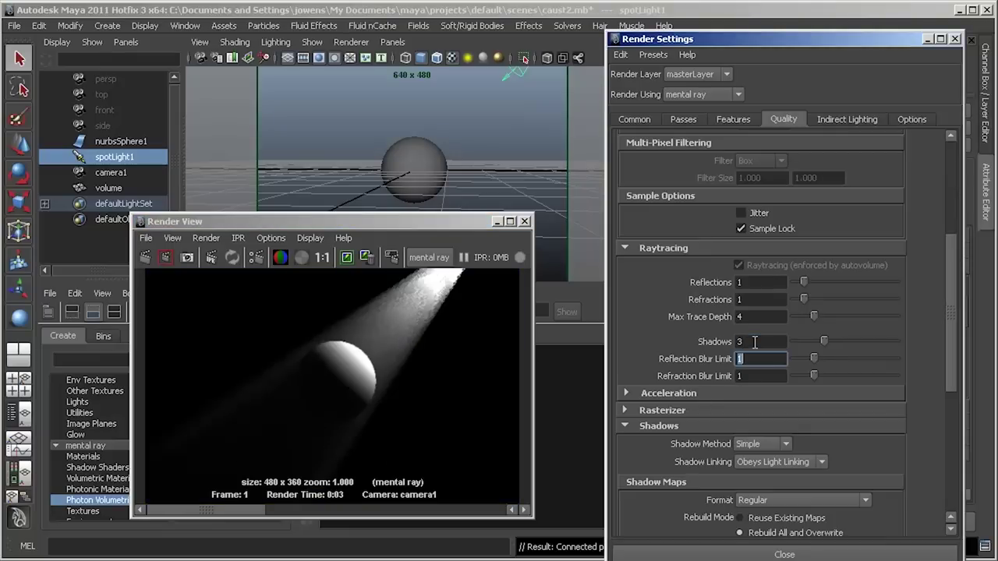
pyautogui.click(146, 257)
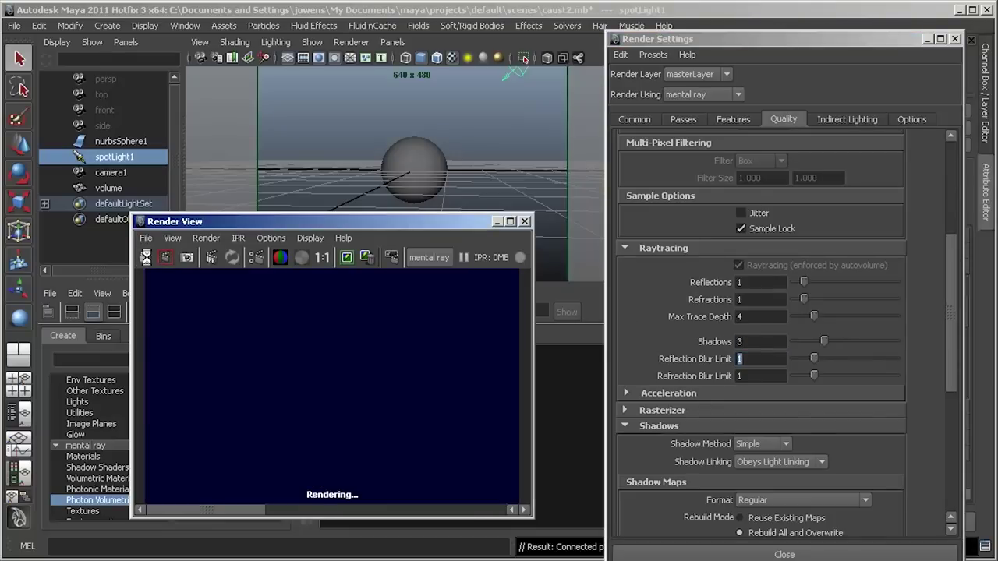